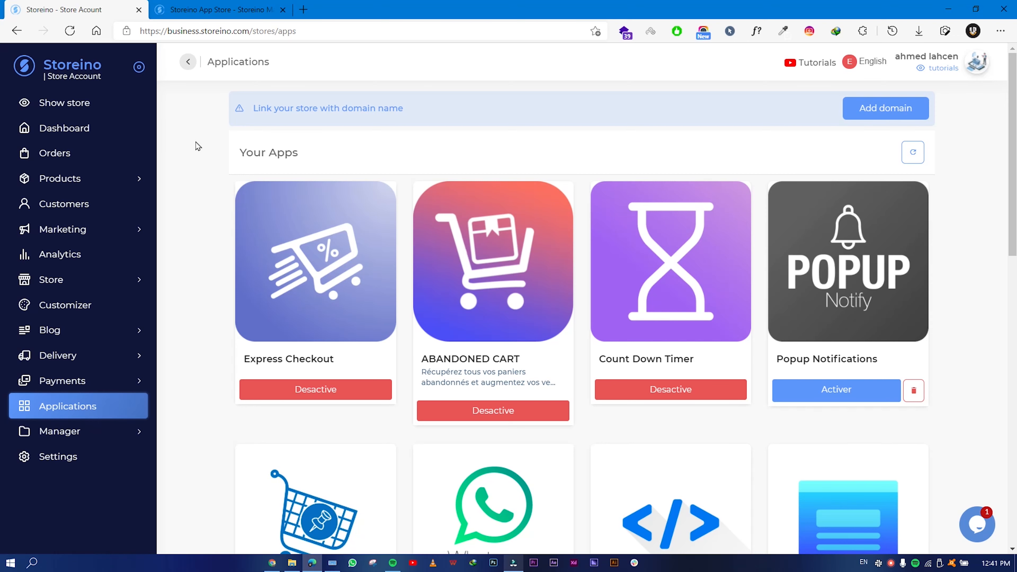
Browse the installed apps list, including Express Checkout and Google Sheets, then go to the apps marketplace.
scroll(325, 251, "down", 1)
scroll(631, 285, "down", 15)
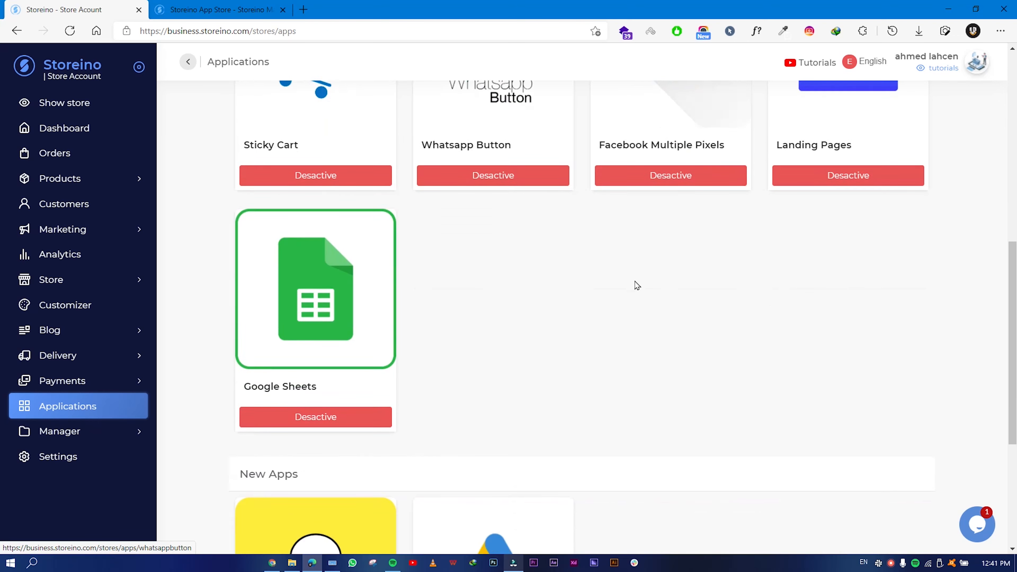
scroll(631, 285, "up", 15)
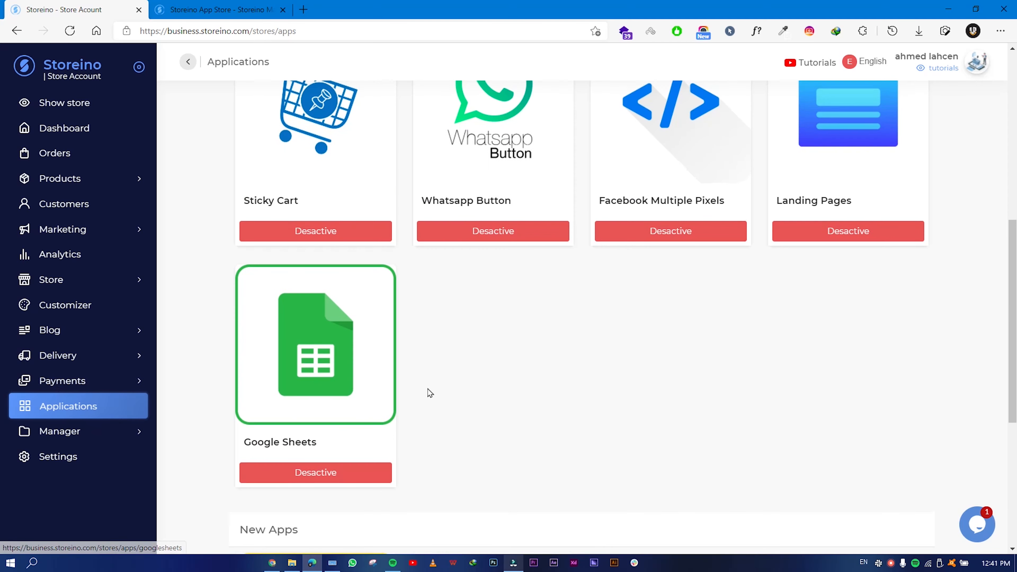
left_click(257, 10)
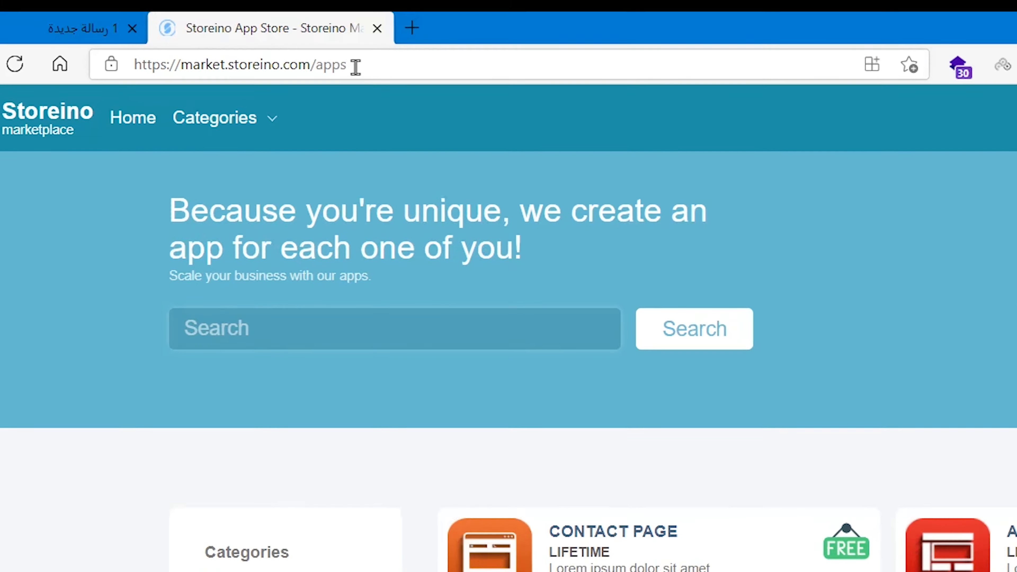
Open the Live Chat app's details page in the Storeino Marketplace.
left_click_drag(356, 65, 117, 72)
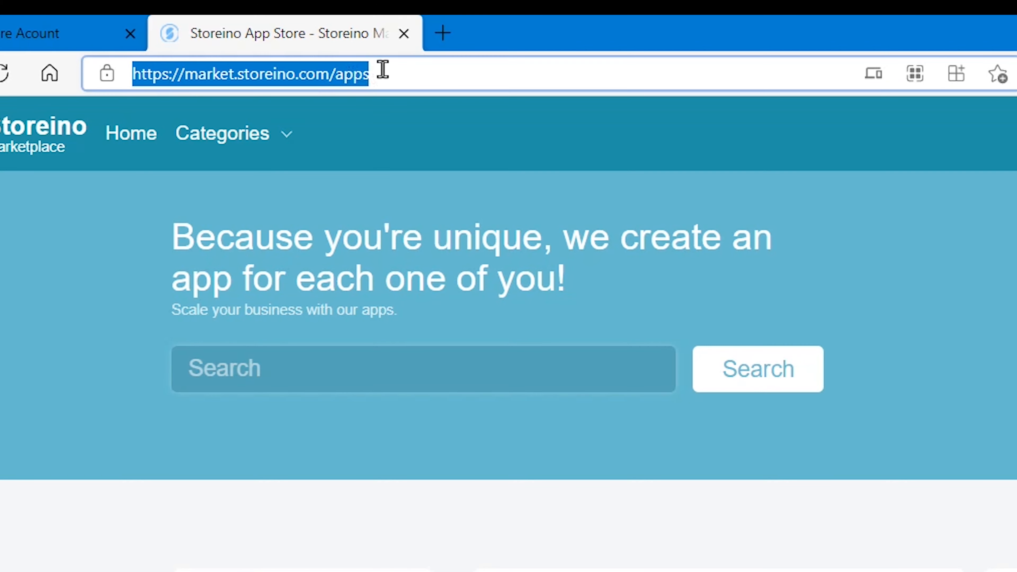
left_click(383, 69)
scroll(941, 442, "down", 3)
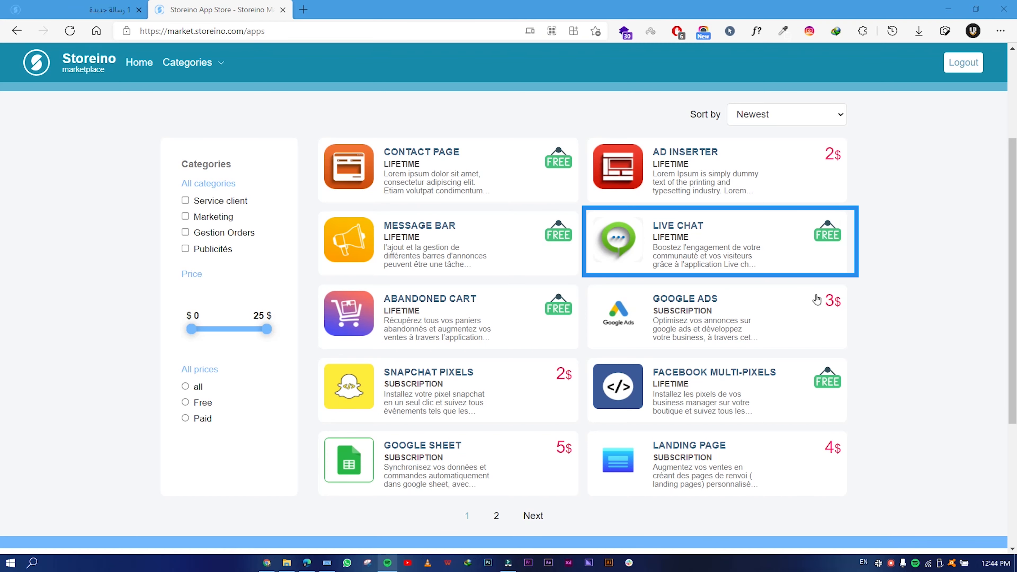
left_click(701, 240)
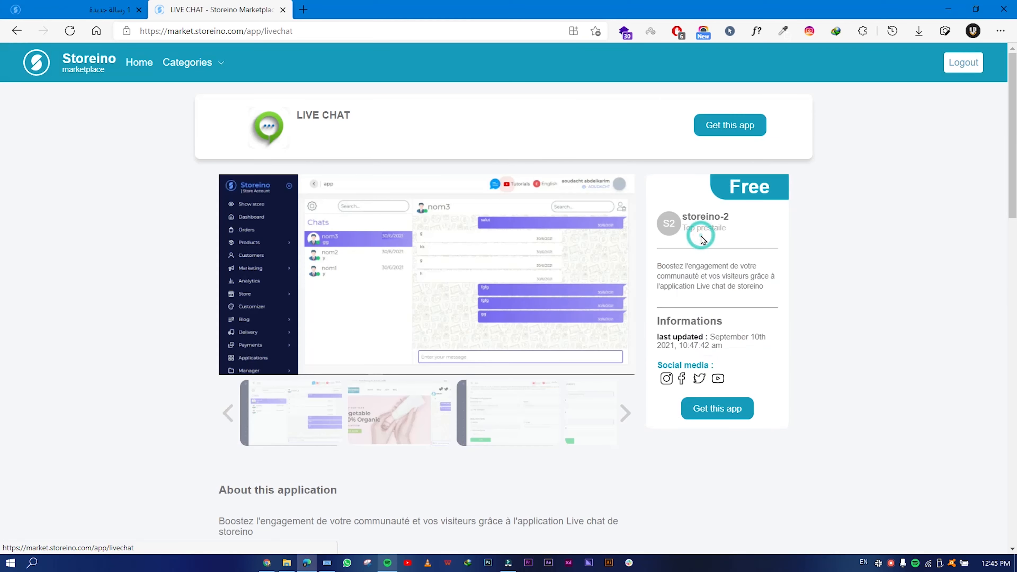
Install the free Live Chat app on tutorials.storeino.com and return to the store's apps.
left_click(727, 417)
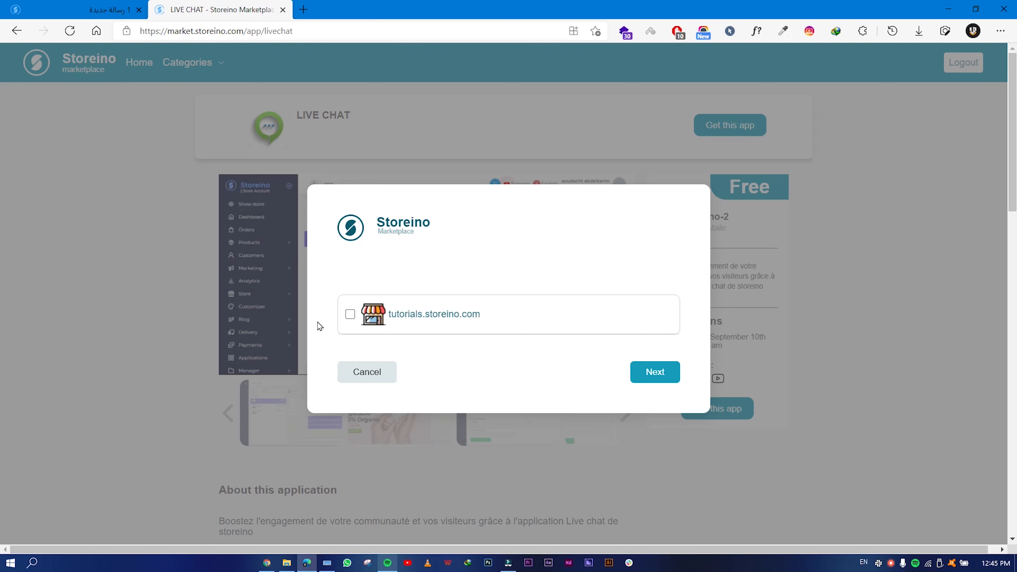
left_click(351, 314)
left_click(674, 374)
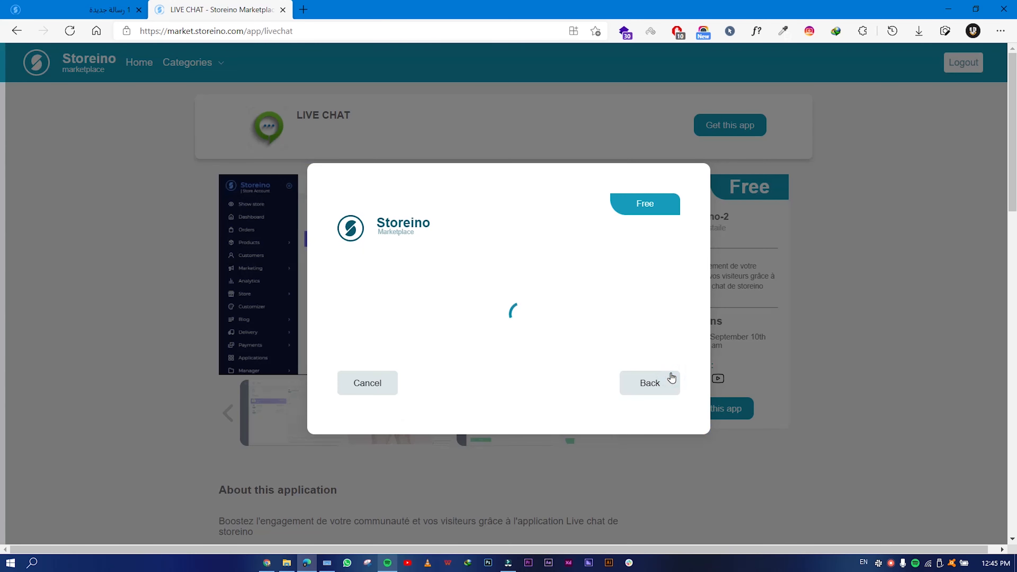
left_click(651, 385)
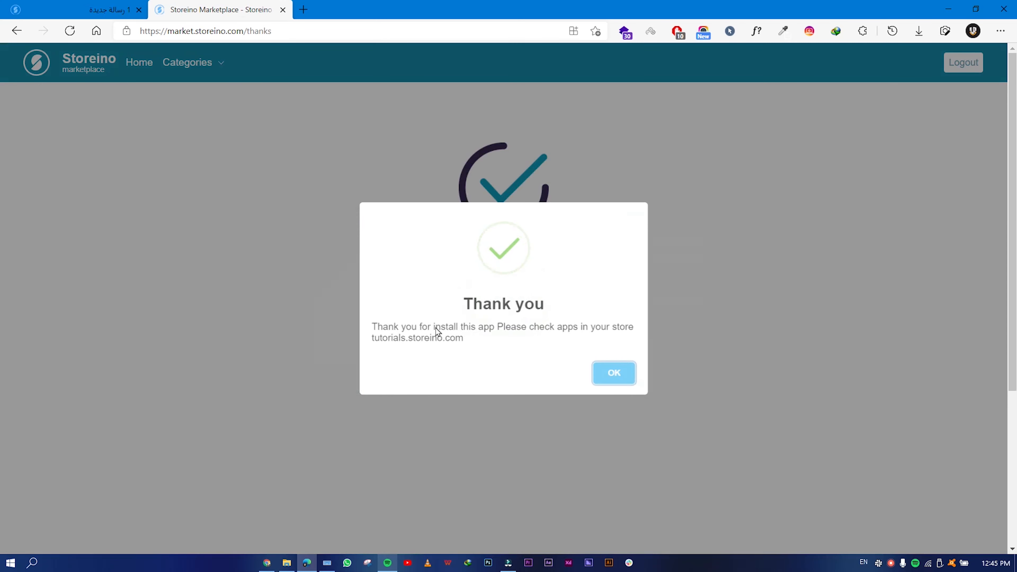
left_click(609, 384)
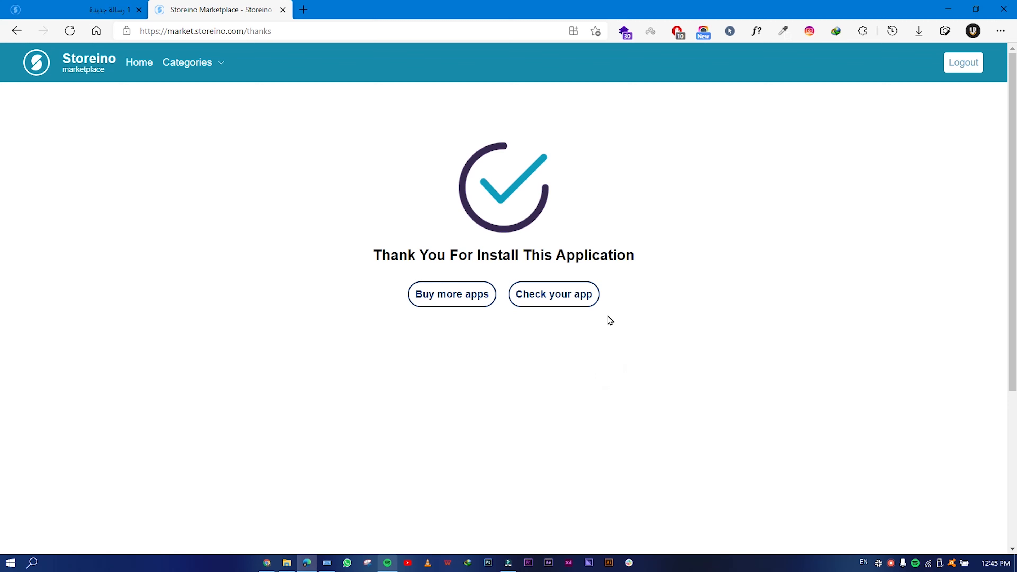
left_click(554, 298)
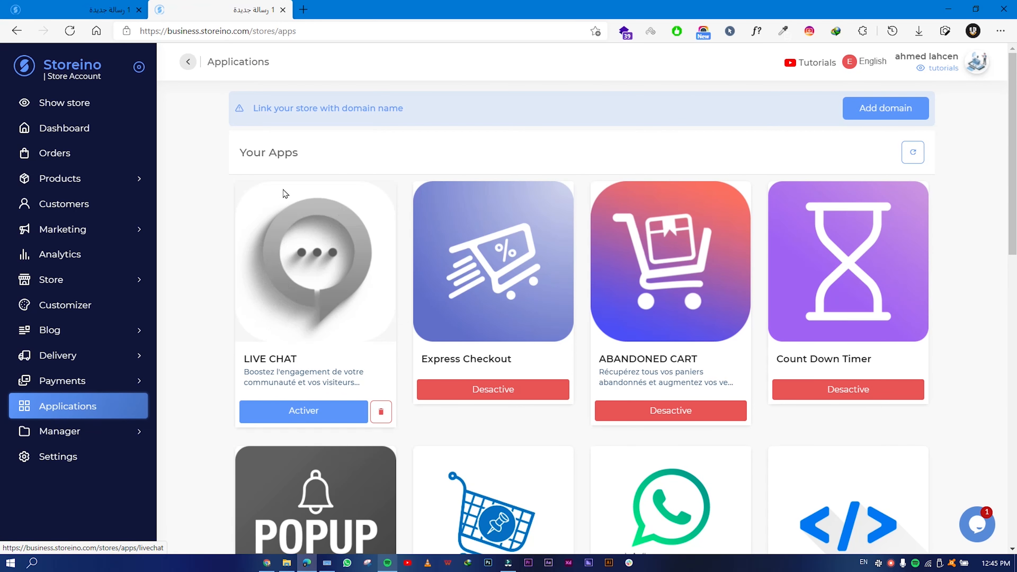
Activate LIVE CHAT, open its database settings, and start a blank browser tab.
scroll(284, 278, "down", 1)
left_click(320, 340)
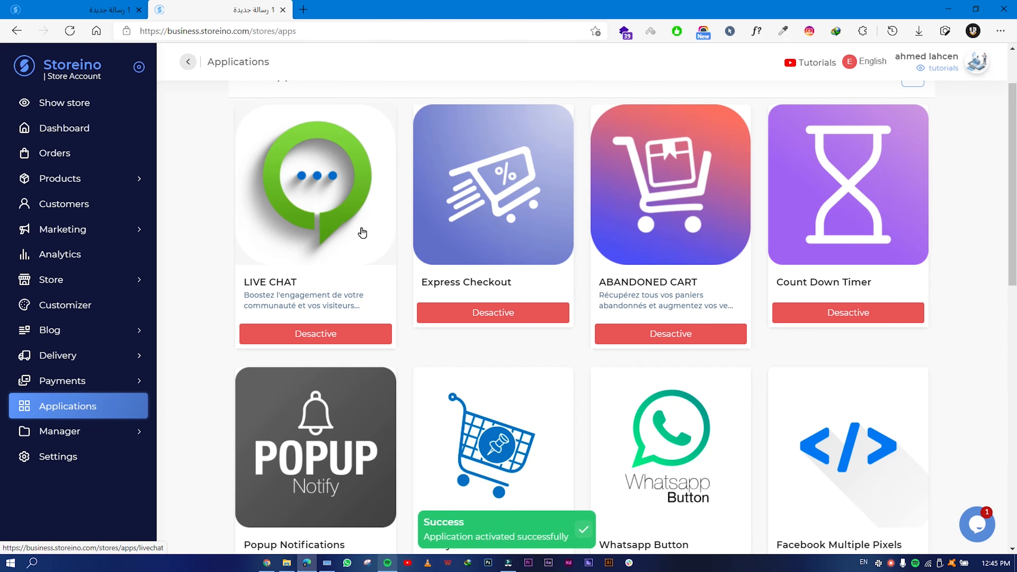
left_click(337, 192)
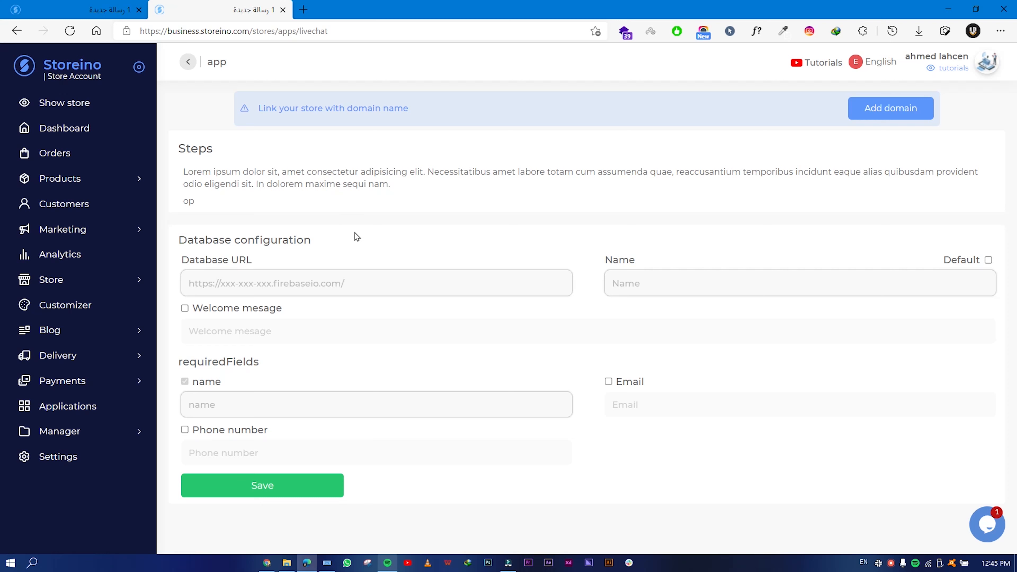
left_click(302, 12)
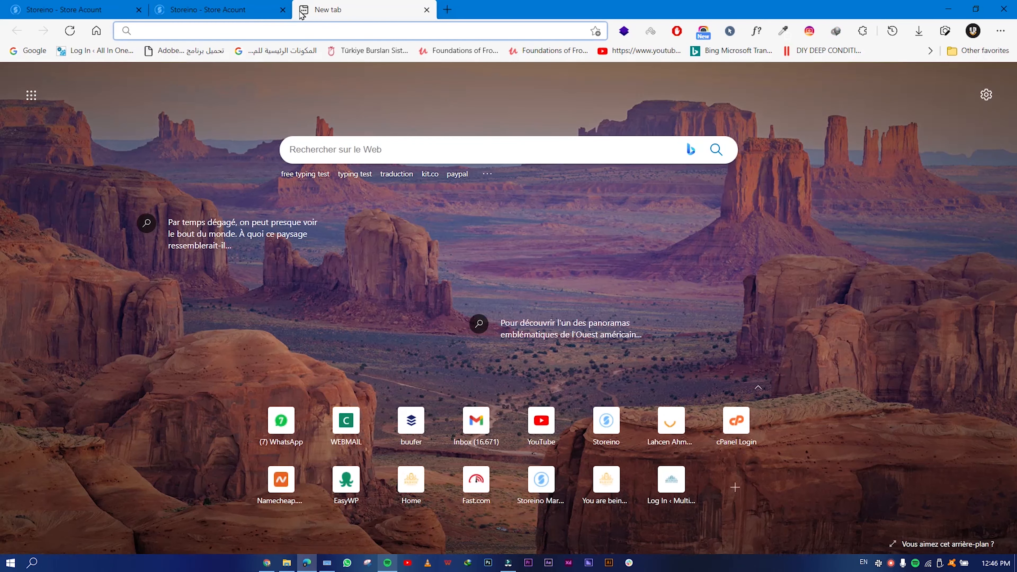
Search the web for Firebase and open the Firebase console.
type("firebase")
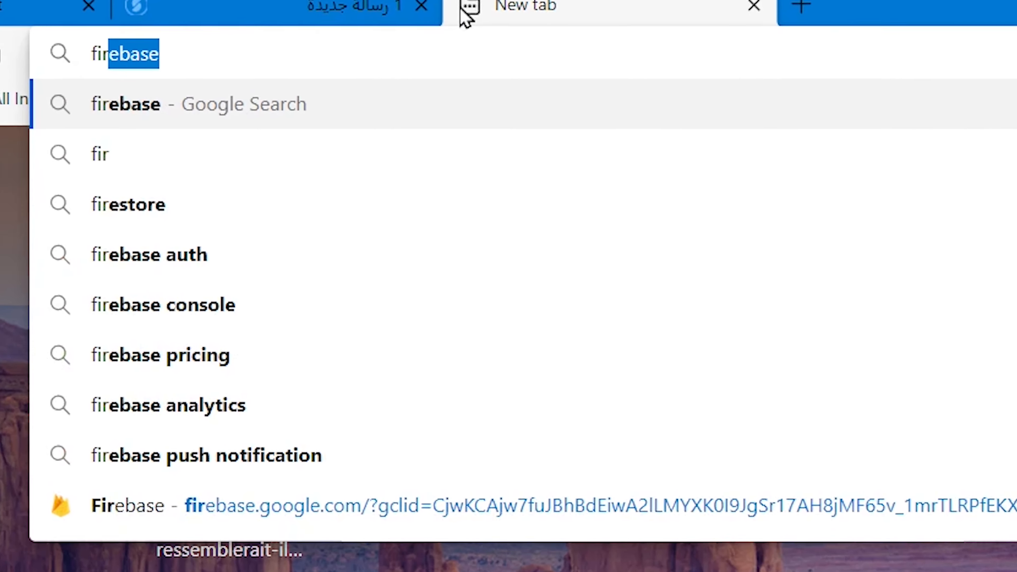
key("Right")
key("Return")
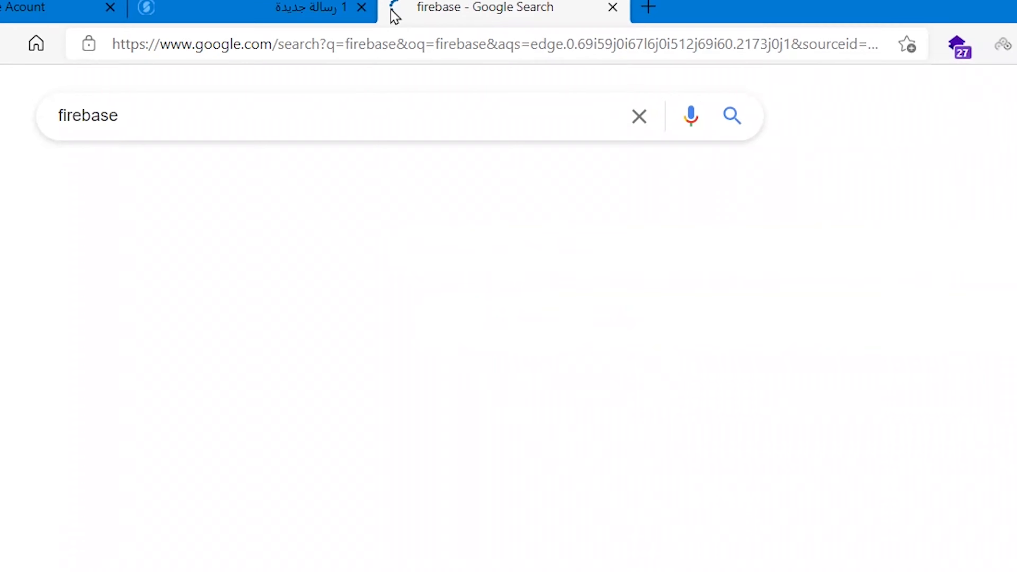
left_click(218, 176)
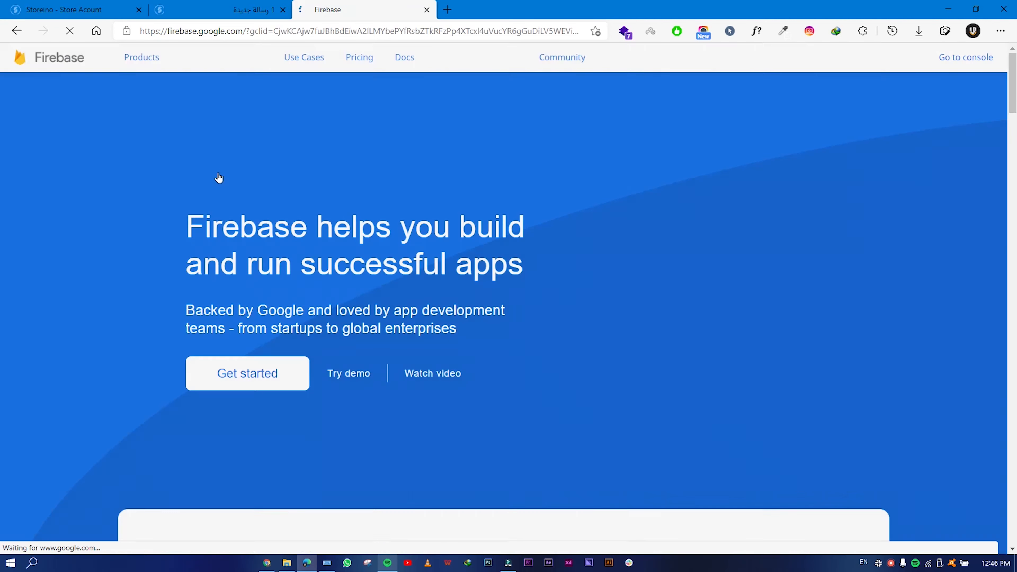
left_click(253, 355)
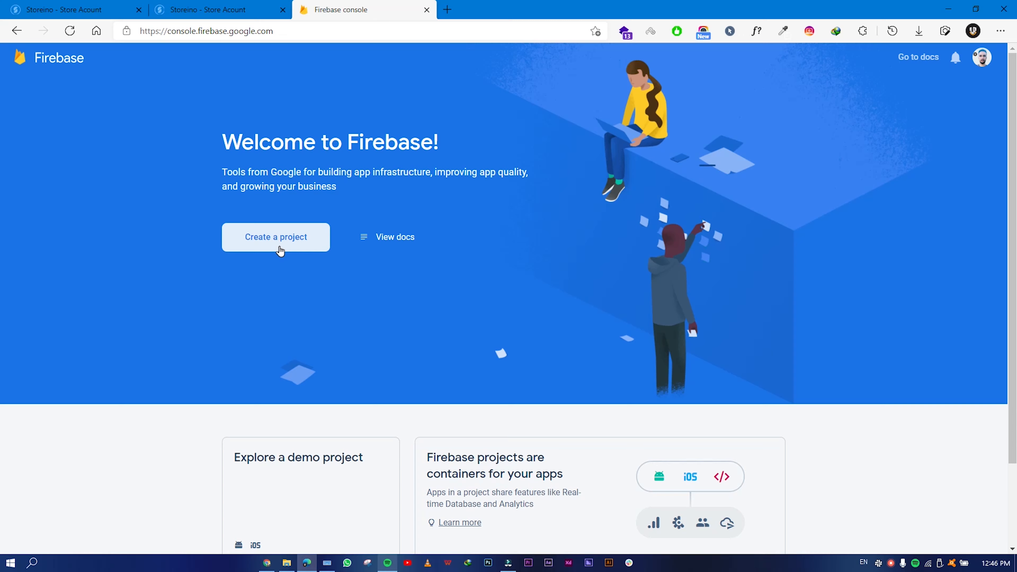
Create the Firebase project 'live chat storeino' with Google Analytics turned off.
left_click(280, 250)
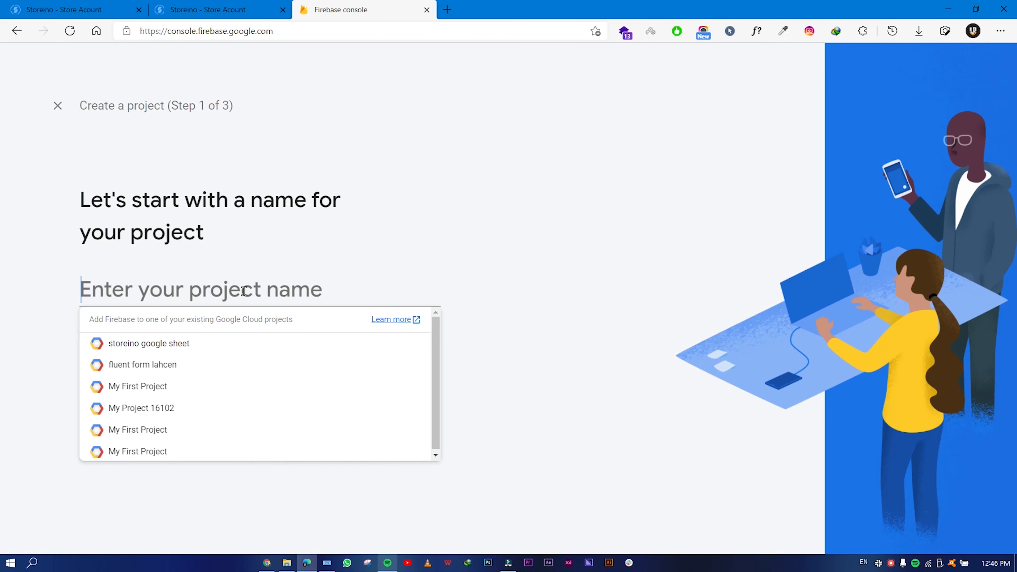
type("live chat storeino")
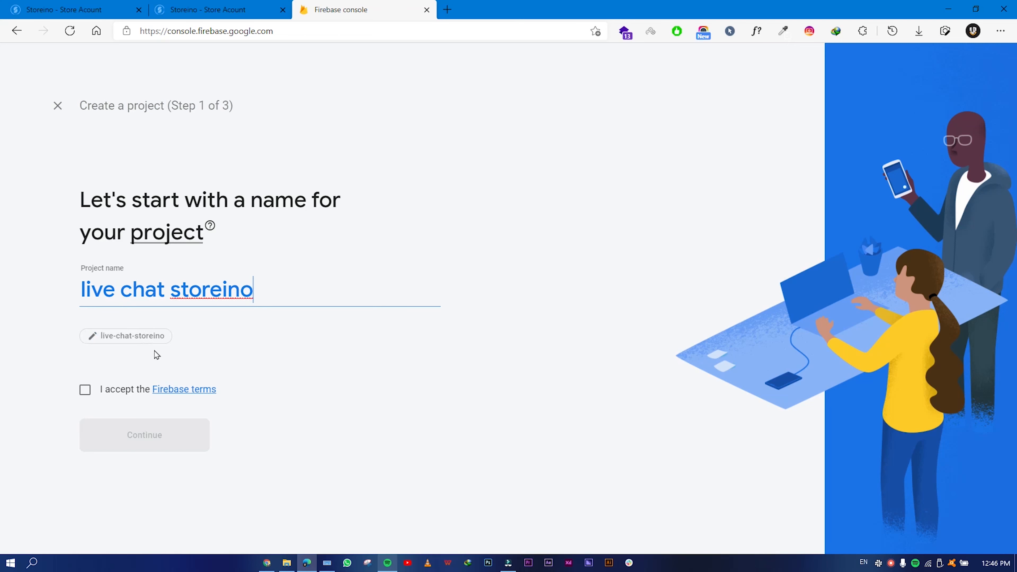
left_click(85, 390)
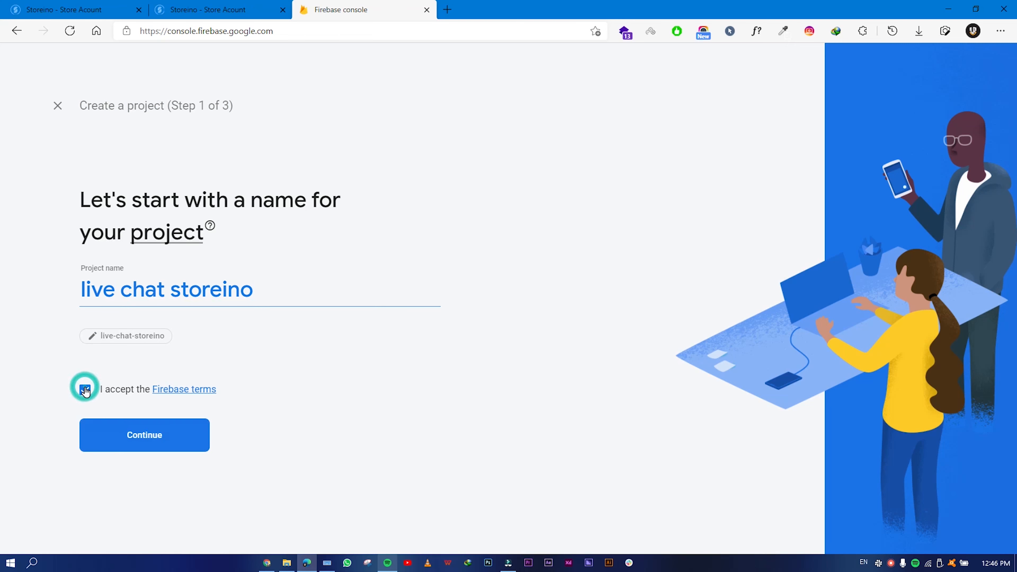
left_click(143, 441)
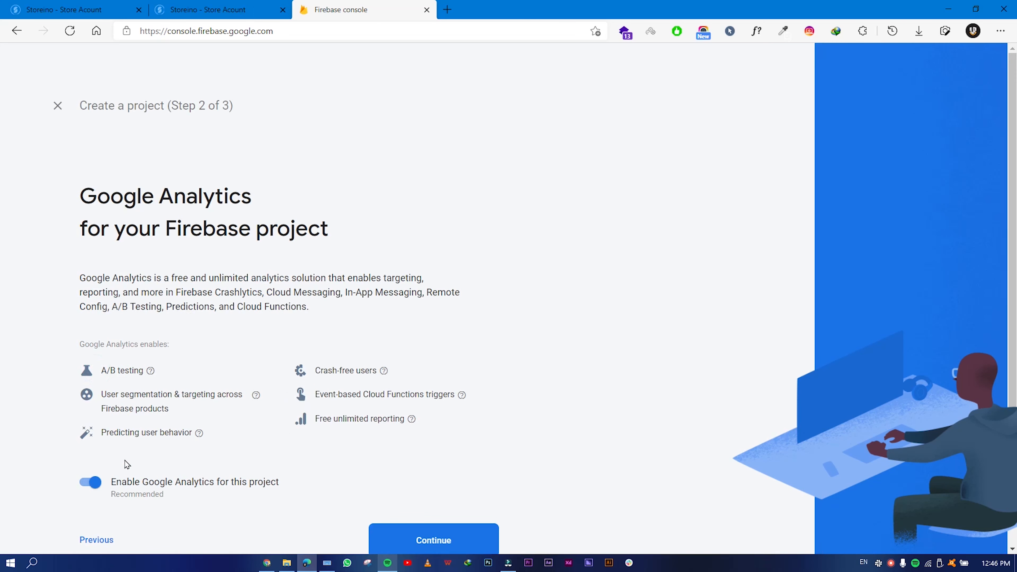
left_click(105, 487)
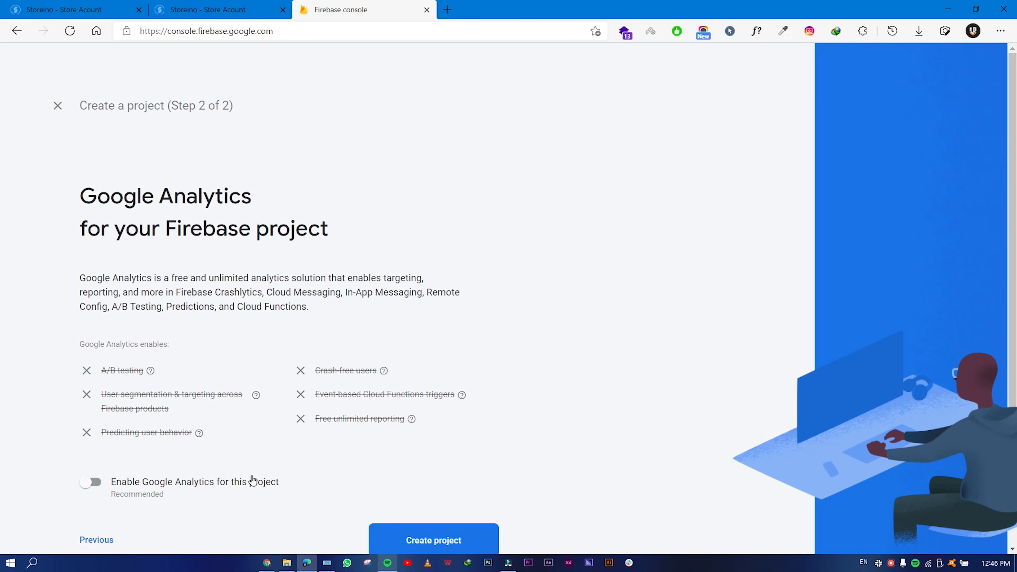
left_click(417, 507)
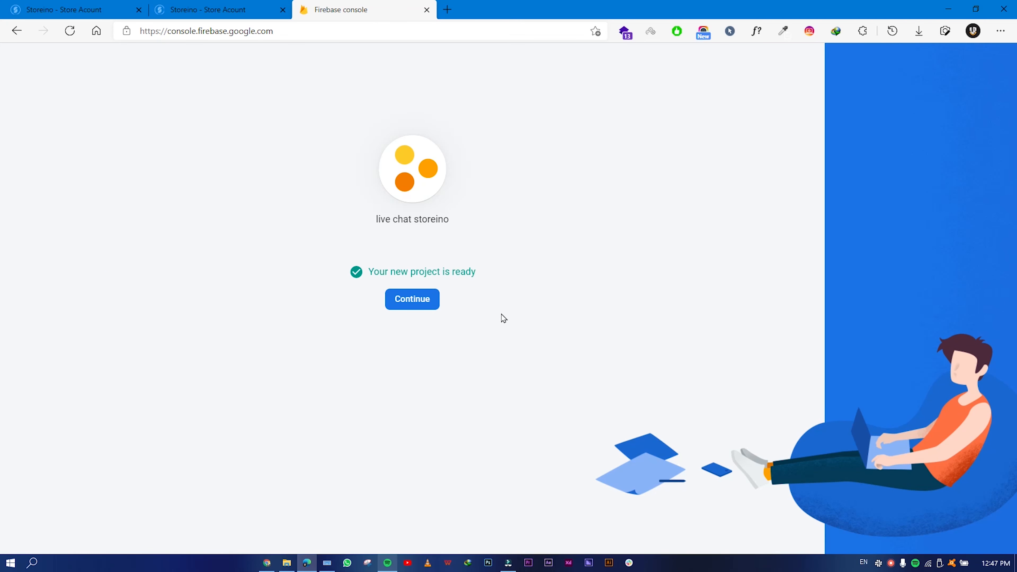
Continue into the new project and open Realtime Database under Build.
left_click(427, 309)
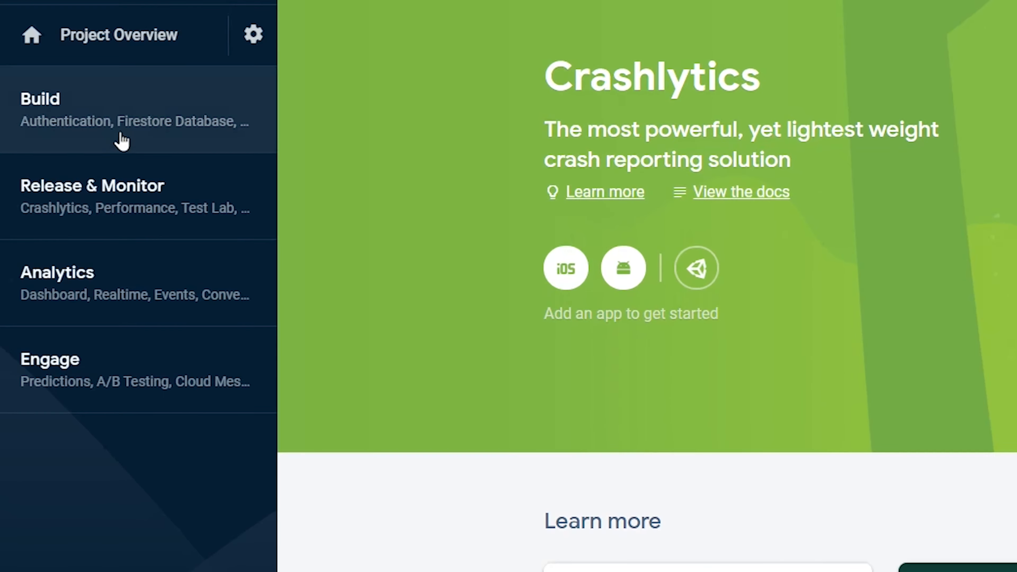
left_click(120, 133)
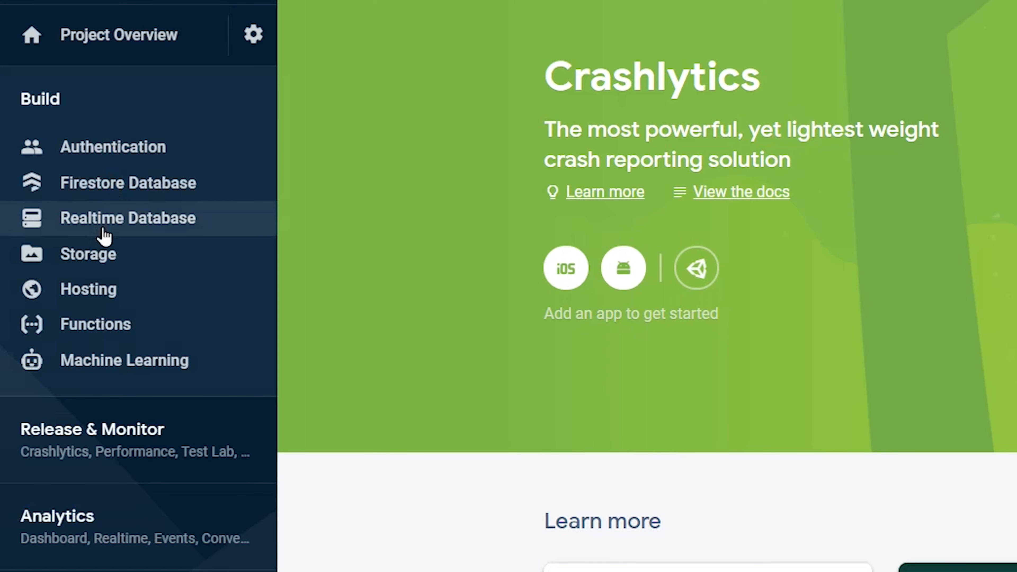
left_click(113, 232)
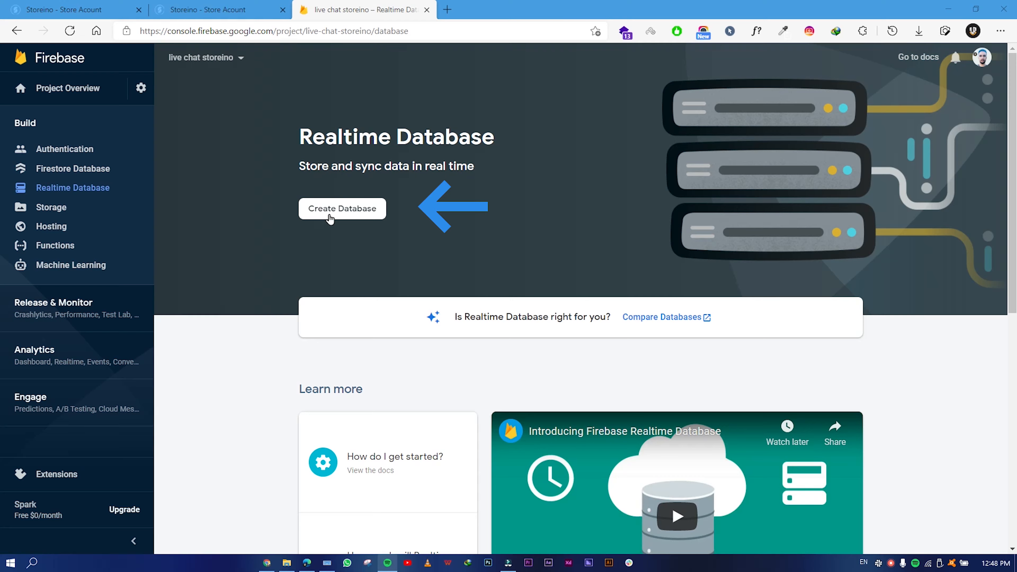
Create a Realtime Database in United States (us-central1) using locked-mode rules.
left_click(322, 215)
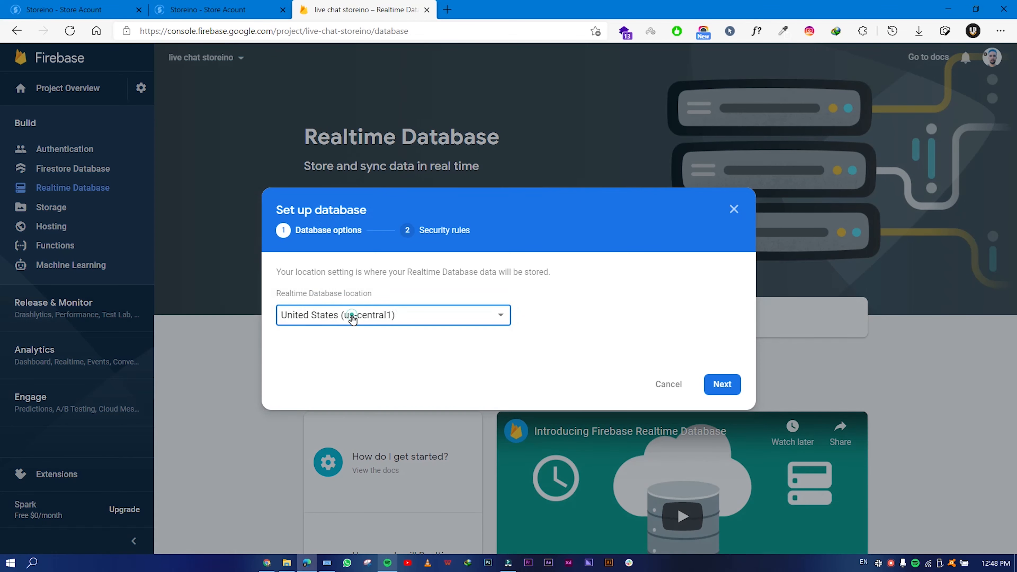
left_click(353, 318)
left_click(345, 315)
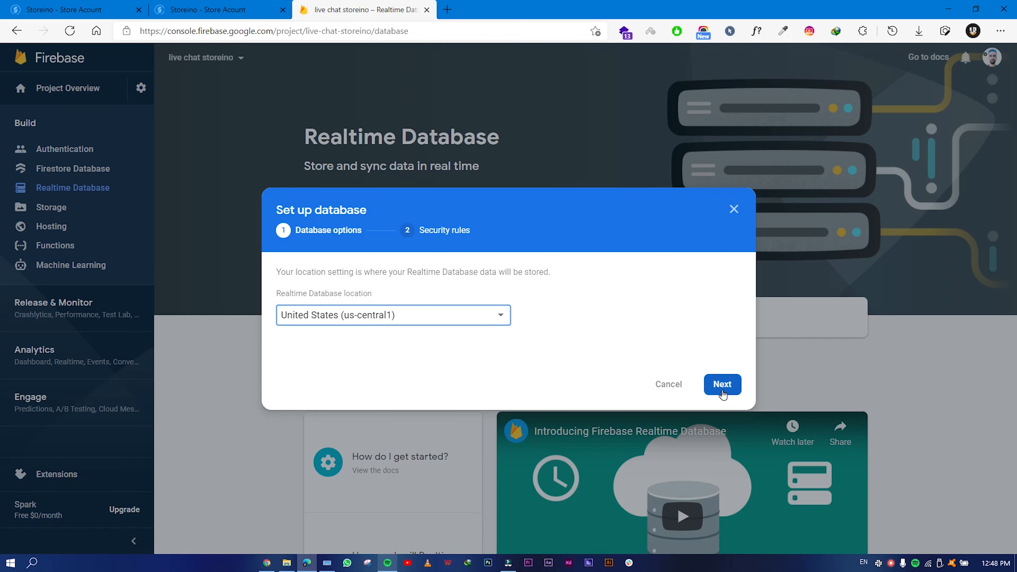
left_click(721, 389)
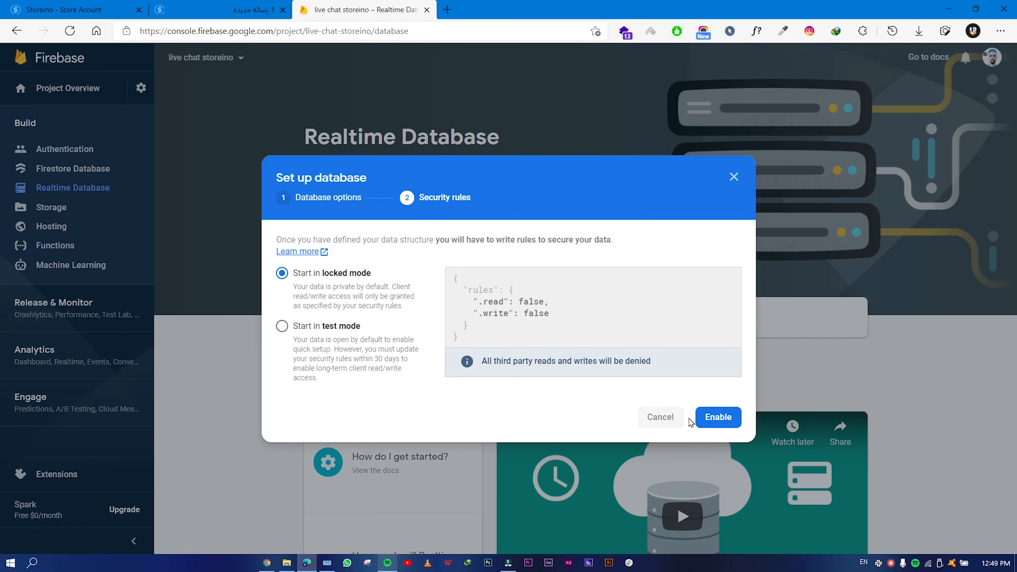
left_click(720, 424)
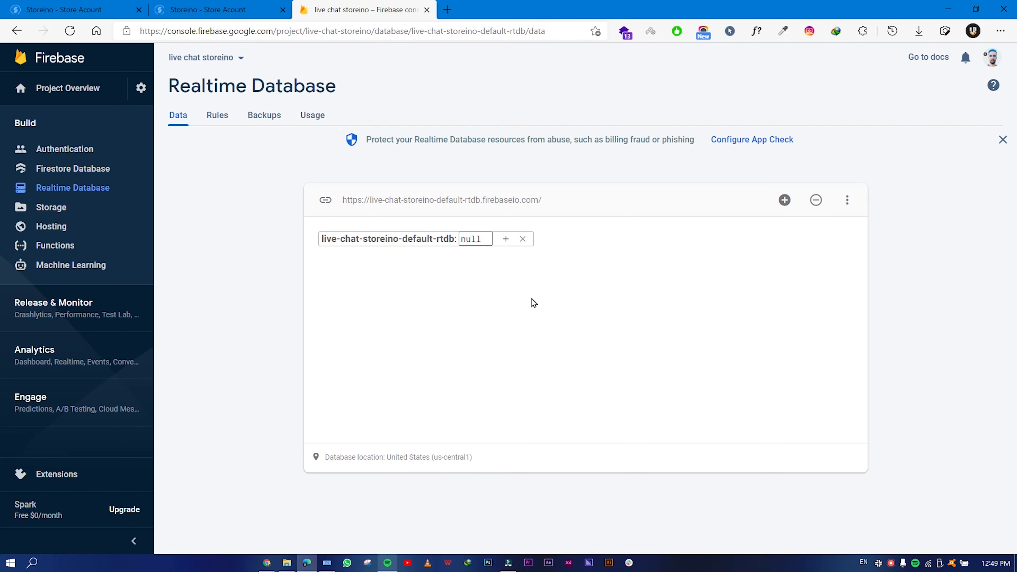
Set the database rules' .read and .write to true and publish them.
left_click(223, 119)
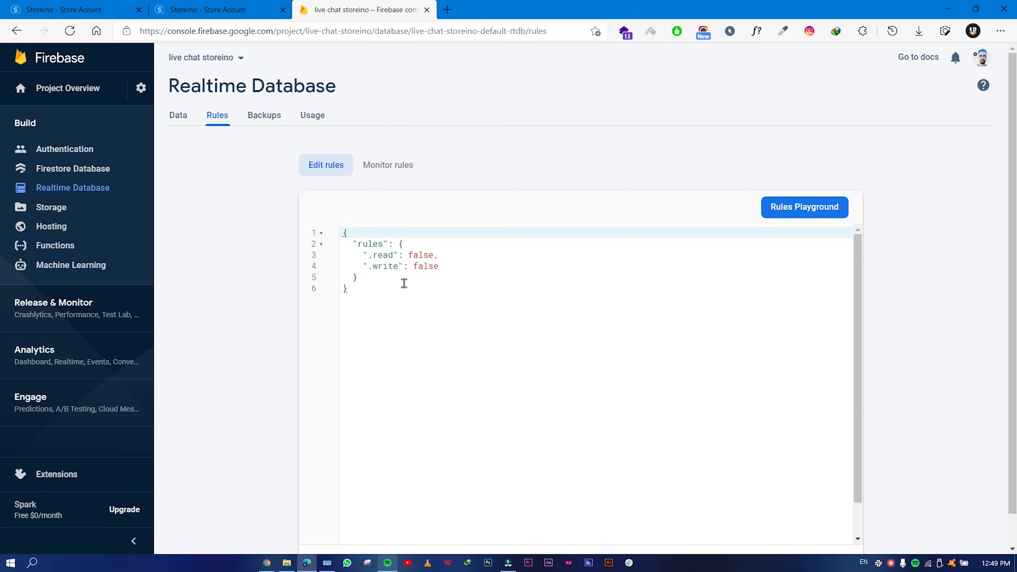
double_click(411, 255)
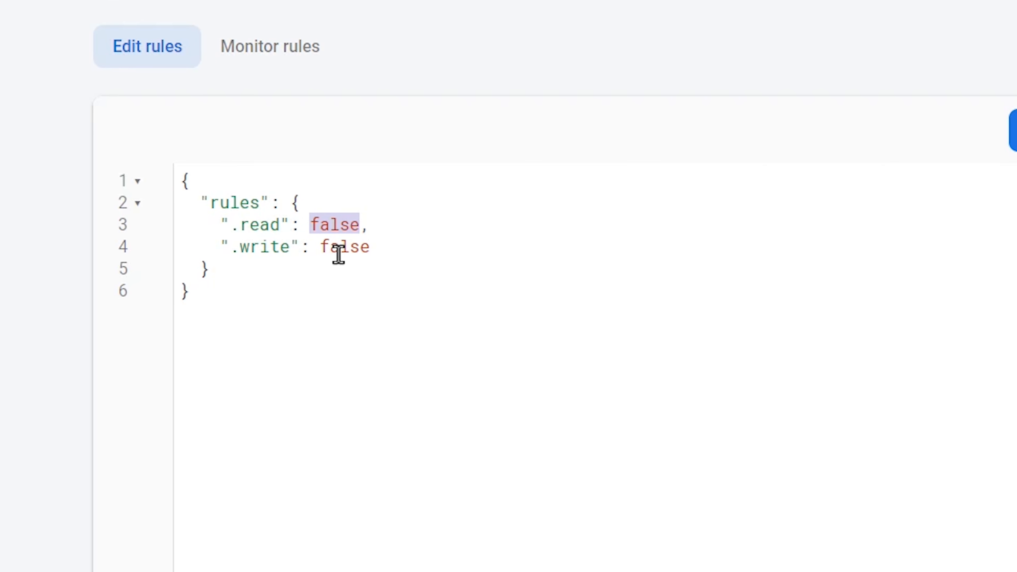
type("tr")
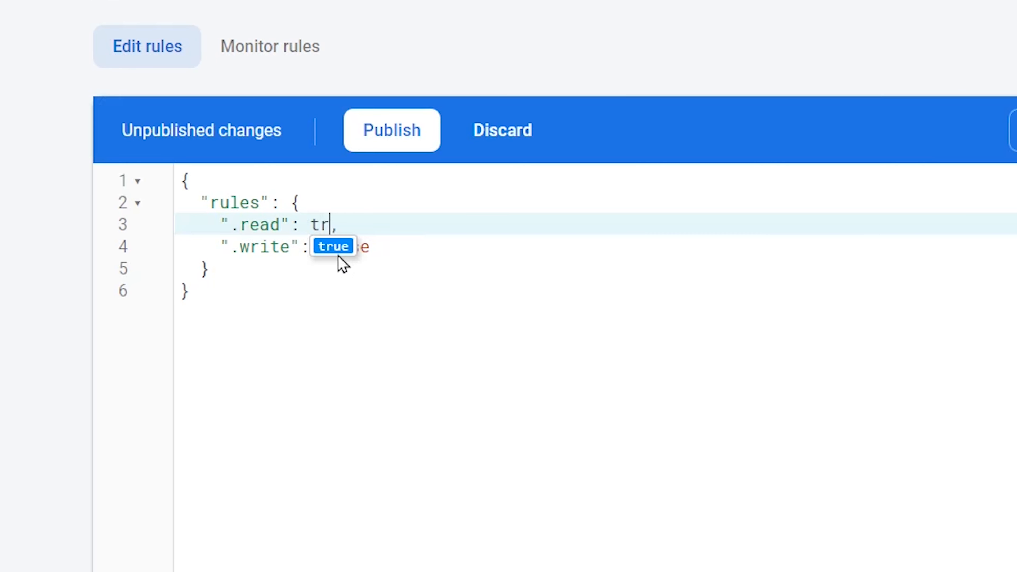
type("ue")
left_click(324, 245)
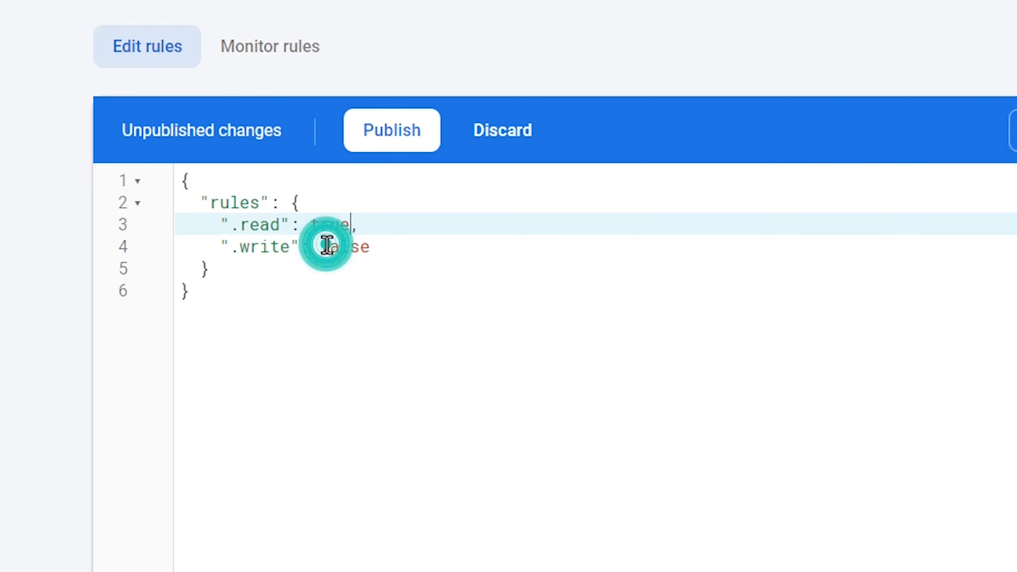
left_click_drag(321, 245, 367, 252)
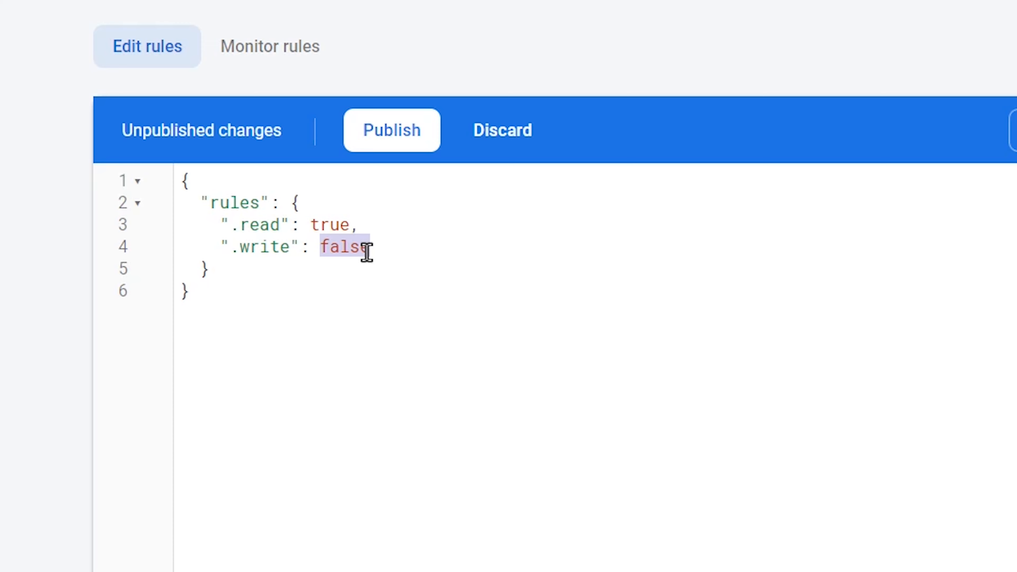
type("true")
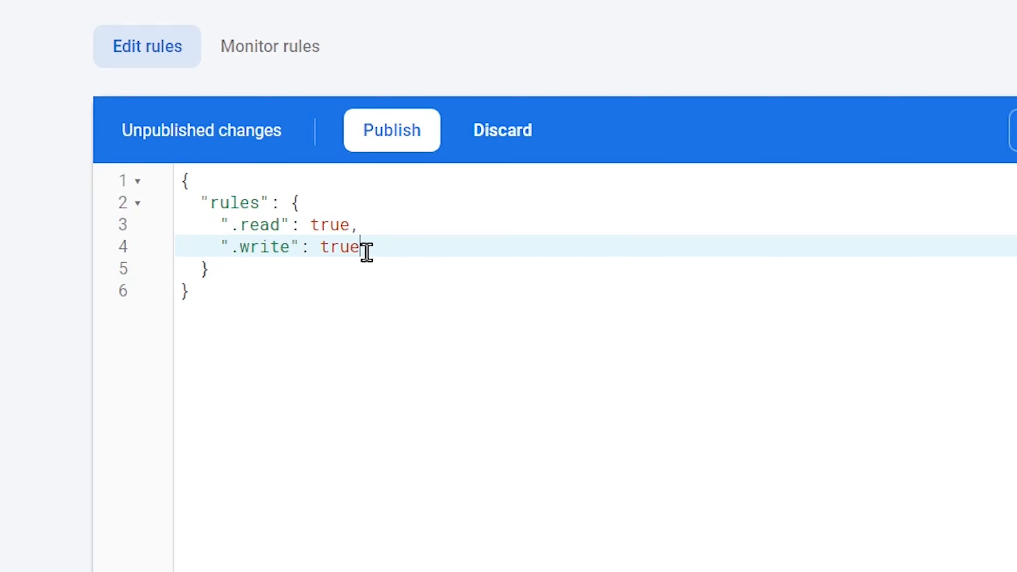
left_click(390, 138)
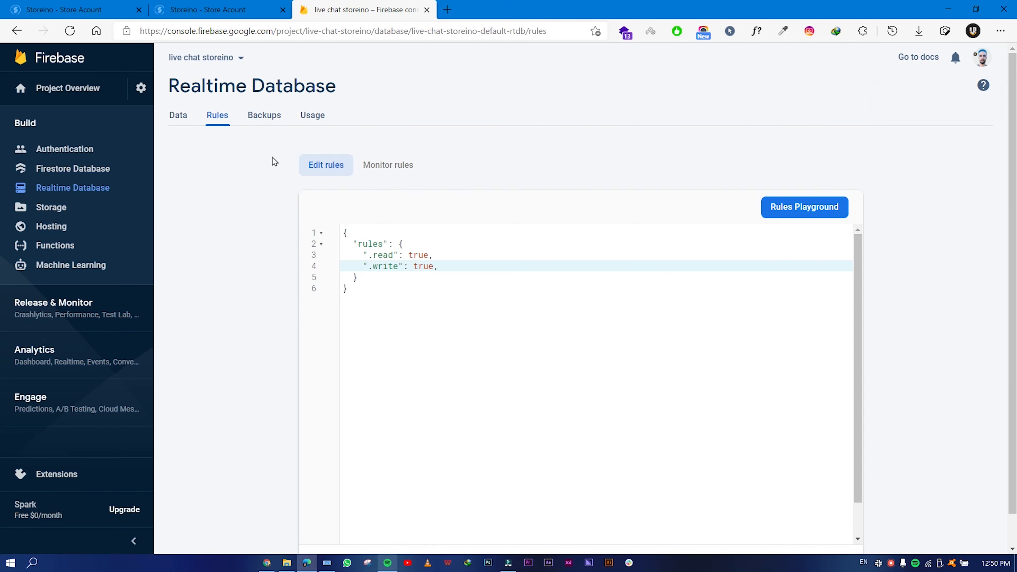
Copy the Realtime Database URL from the Data view.
left_click(184, 117)
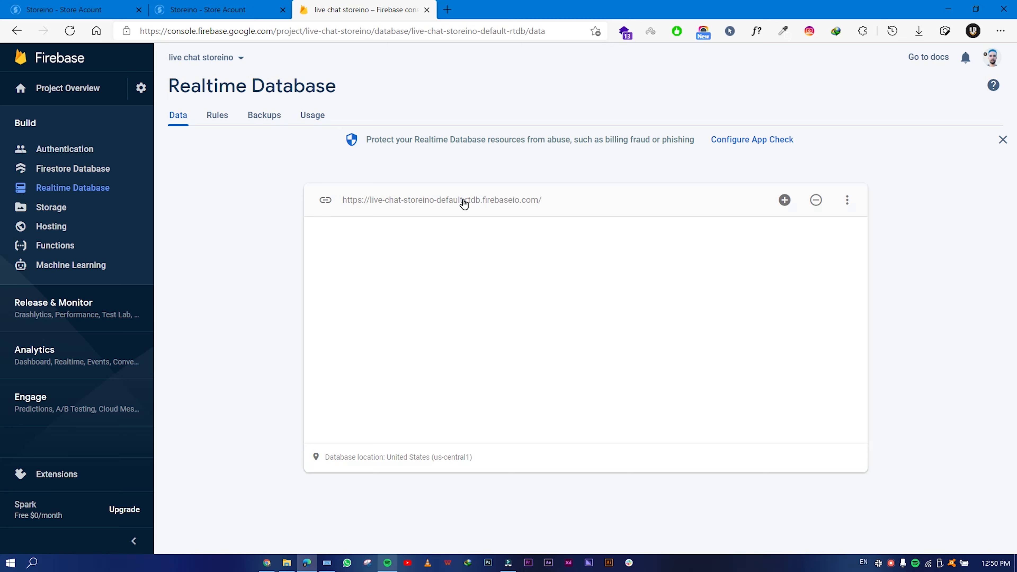
left_click(463, 203)
right_click(479, 202)
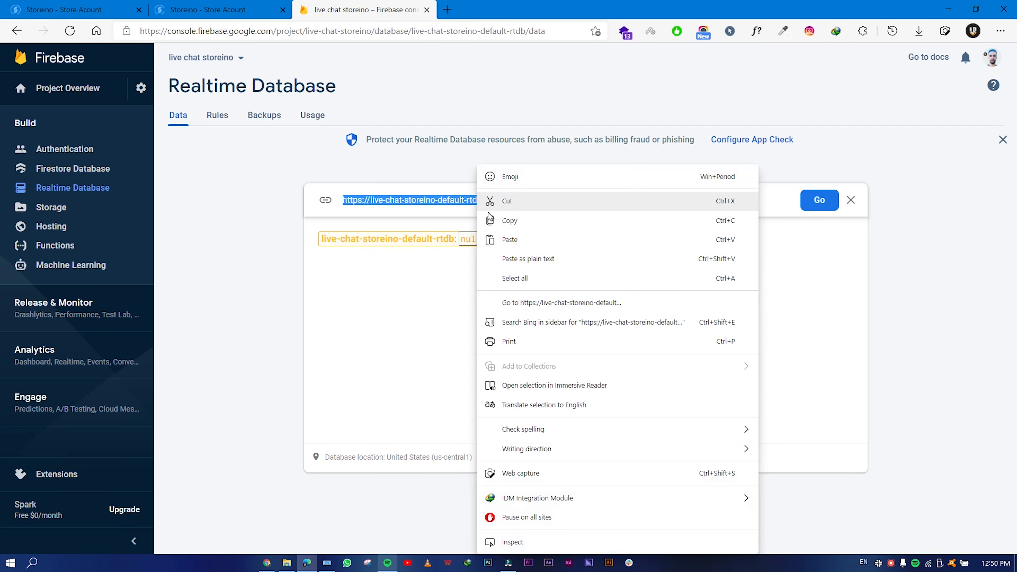
left_click(512, 220)
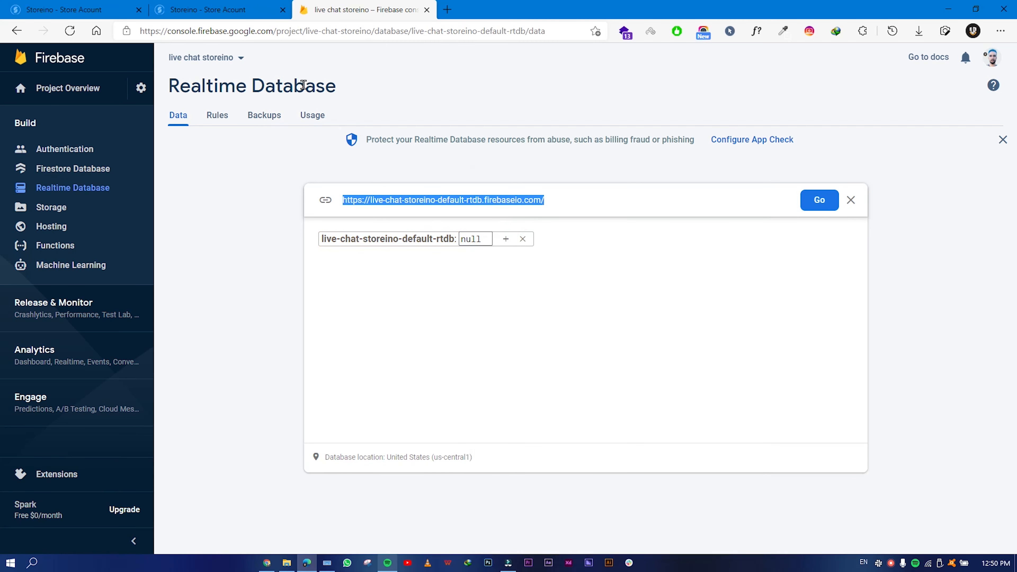
Paste the Firebase URL into Database URL and name the chat 'storeino live chat'.
left_click(205, 5)
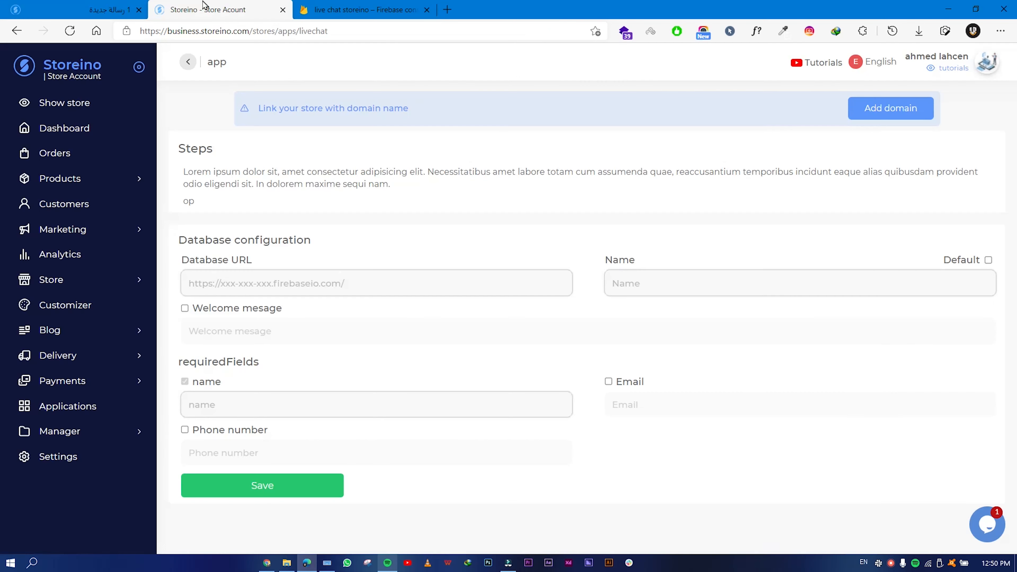
right_click(268, 281)
left_click(293, 341)
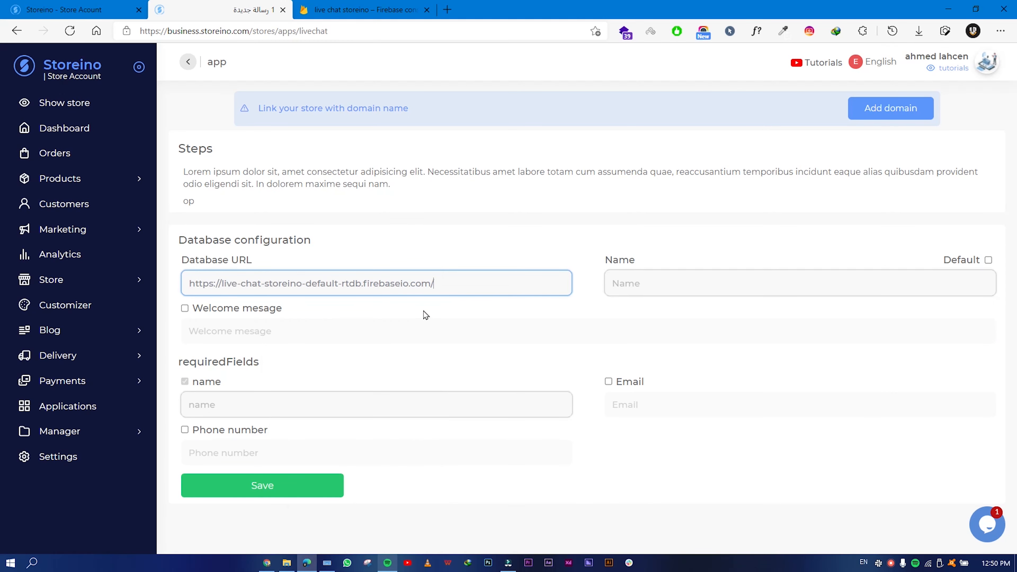
left_click(652, 291)
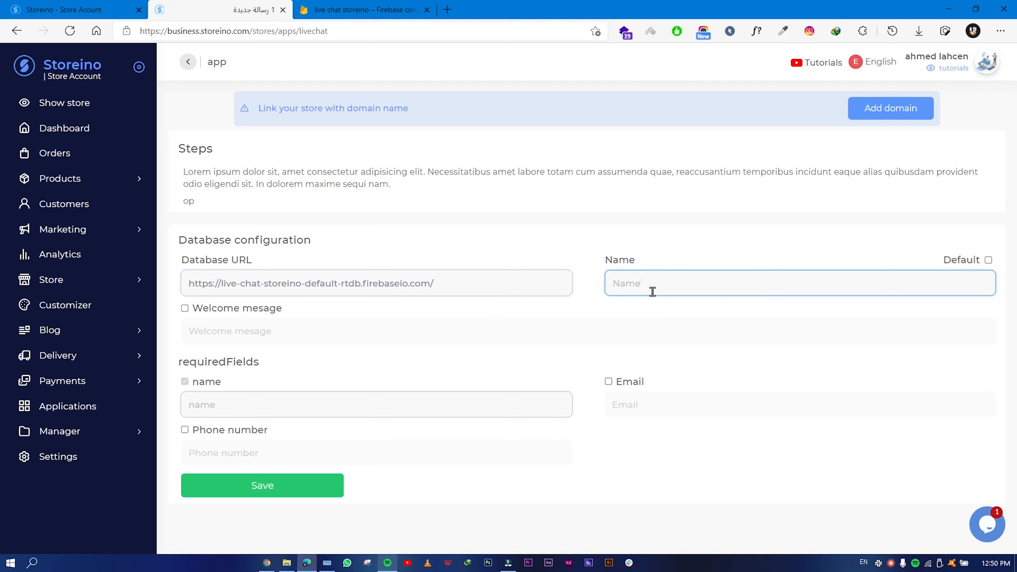
type("storeino")
type("live chat")
Enable the welcome message and paste in the prepared greeting text.
left_click(185, 309)
left_click(206, 336)
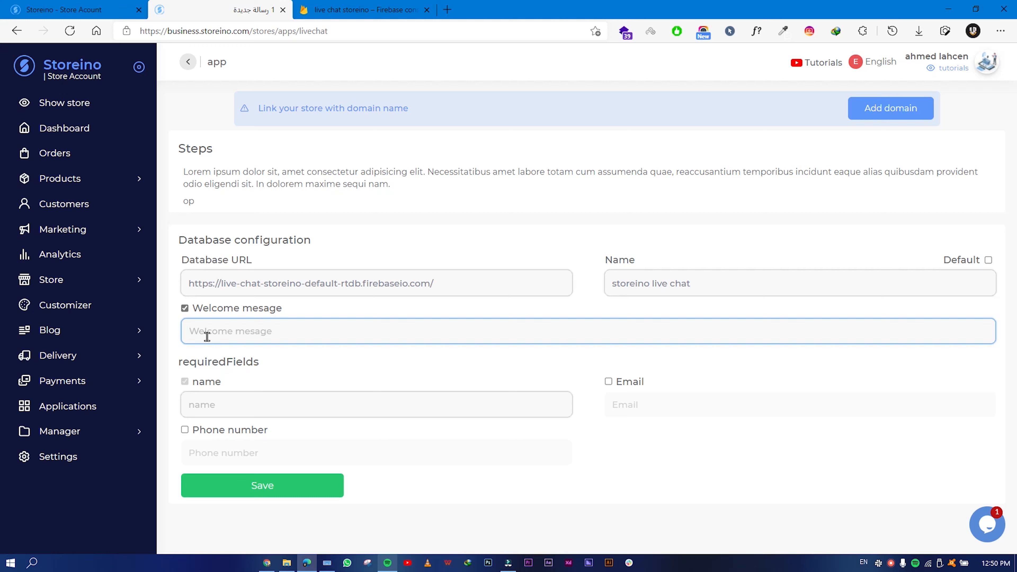
key("ctrl+v")
left_click(201, 376)
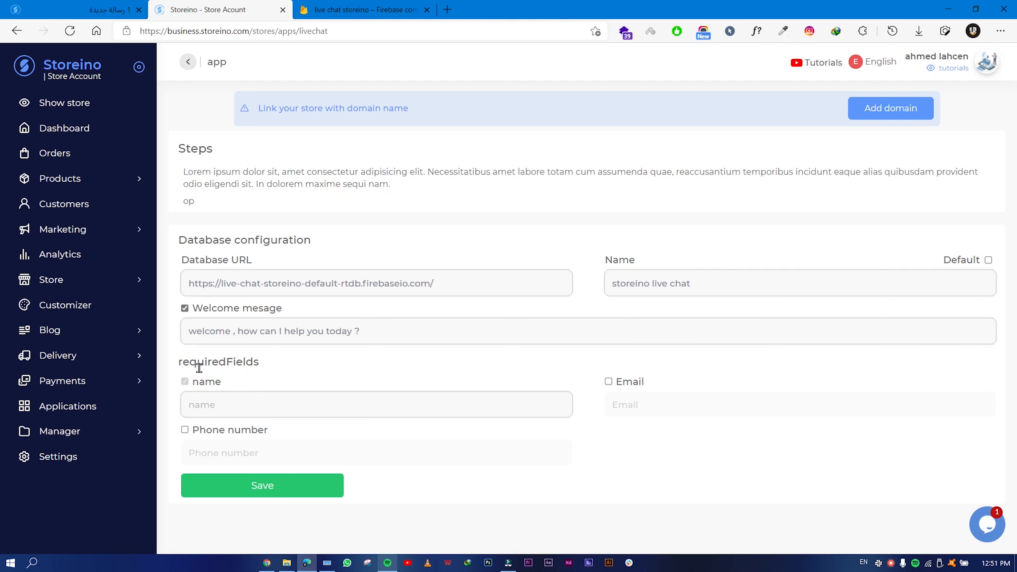
Try the email and phone requirements, leave both off, and save the Live Chat settings.
left_click(192, 381)
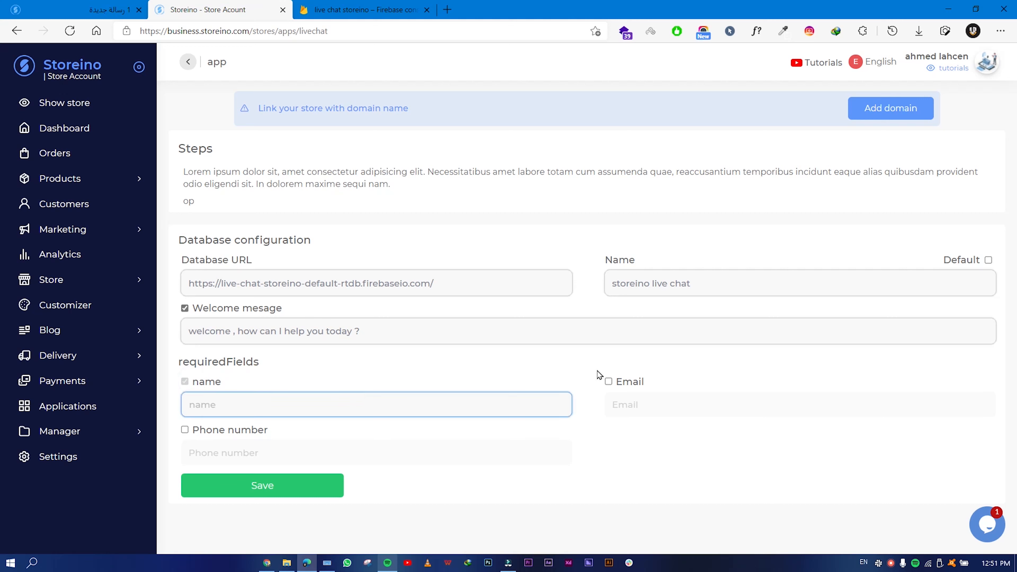
left_click(608, 382)
left_click(185, 430)
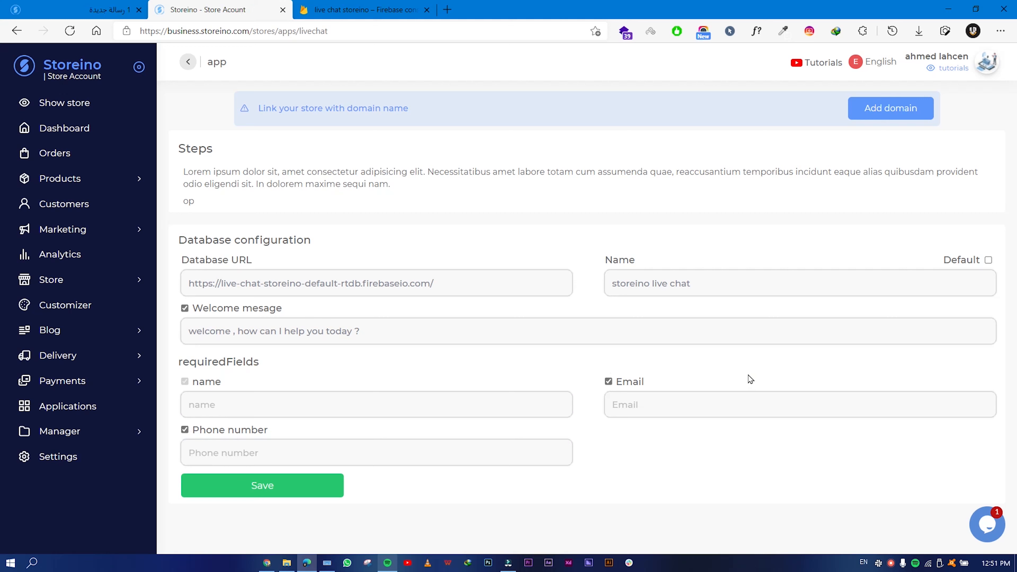
left_click(526, 368)
left_click(378, 398)
left_click(635, 406)
left_click(376, 439)
left_click(338, 452)
left_click(185, 430)
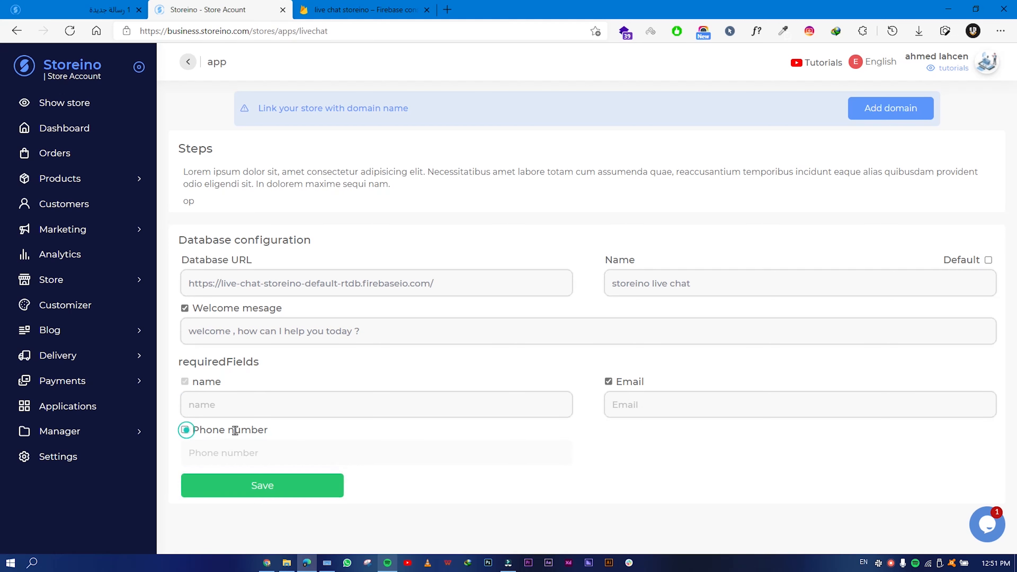
left_click(608, 382)
left_click(240, 483)
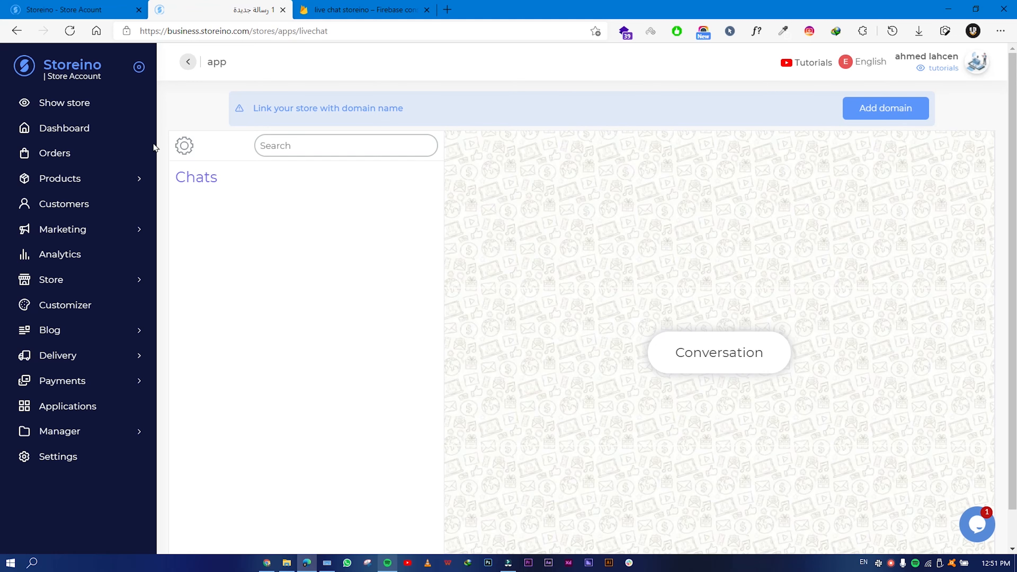
left_click(97, 104)
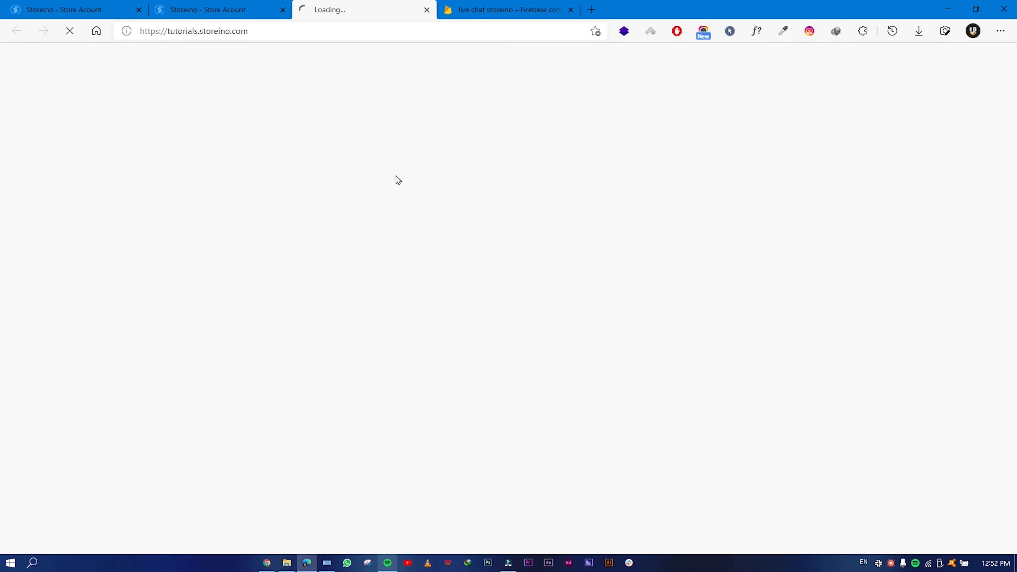
Open the storefront chat bubble and start a chat under a test customer's name.
scroll(50, 152, "down", 3)
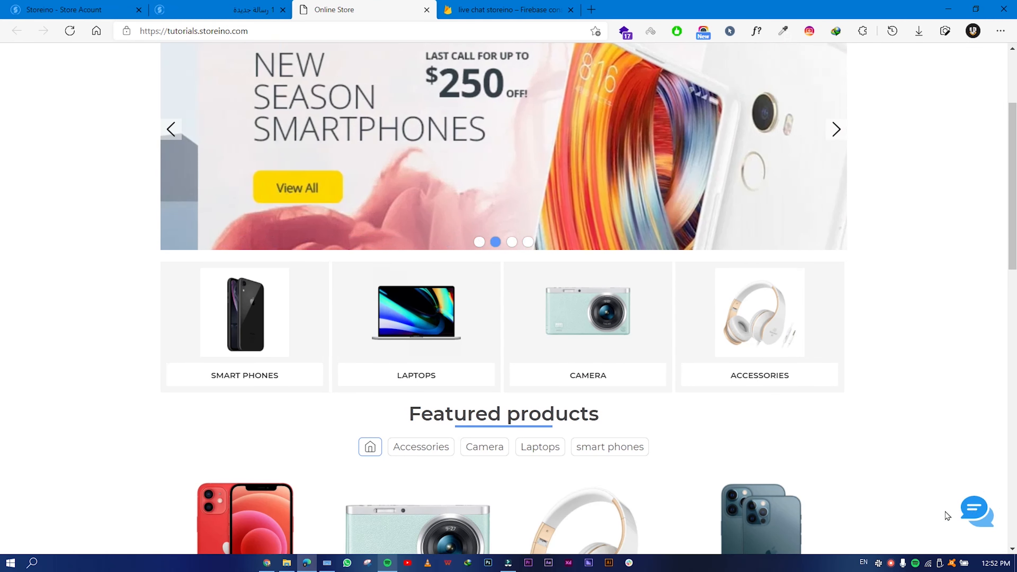
left_click(977, 512)
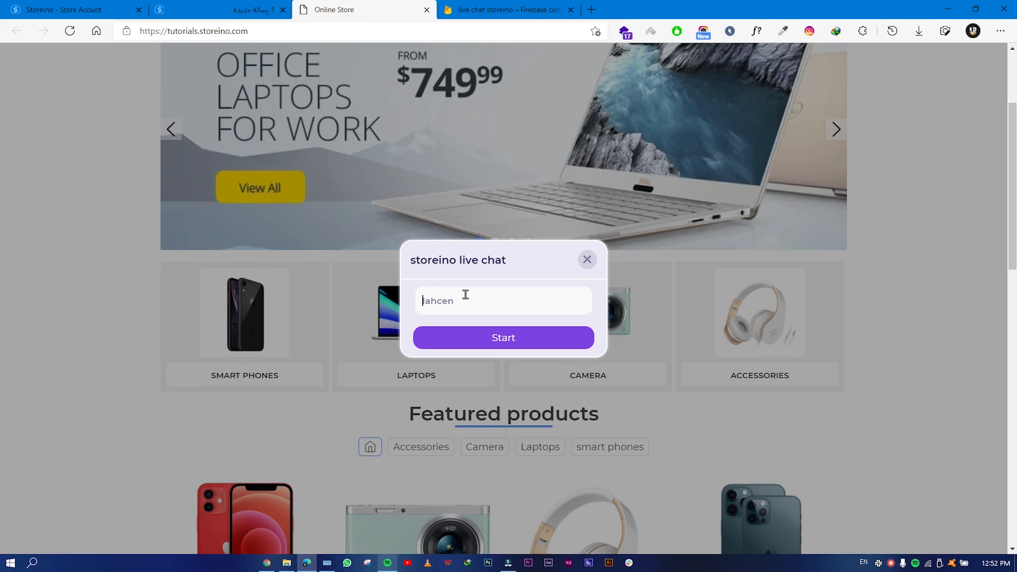
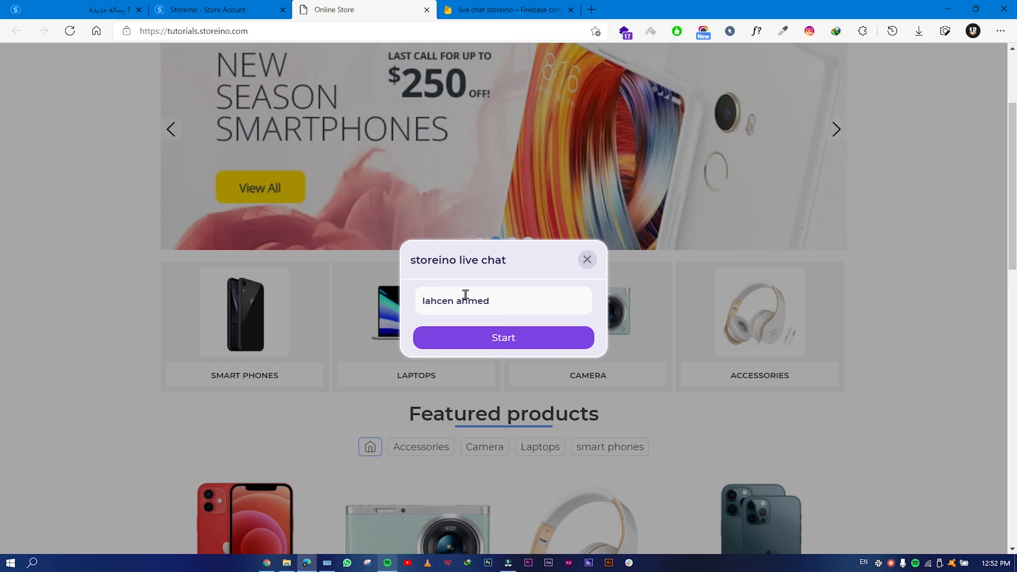
left_click(504, 339)
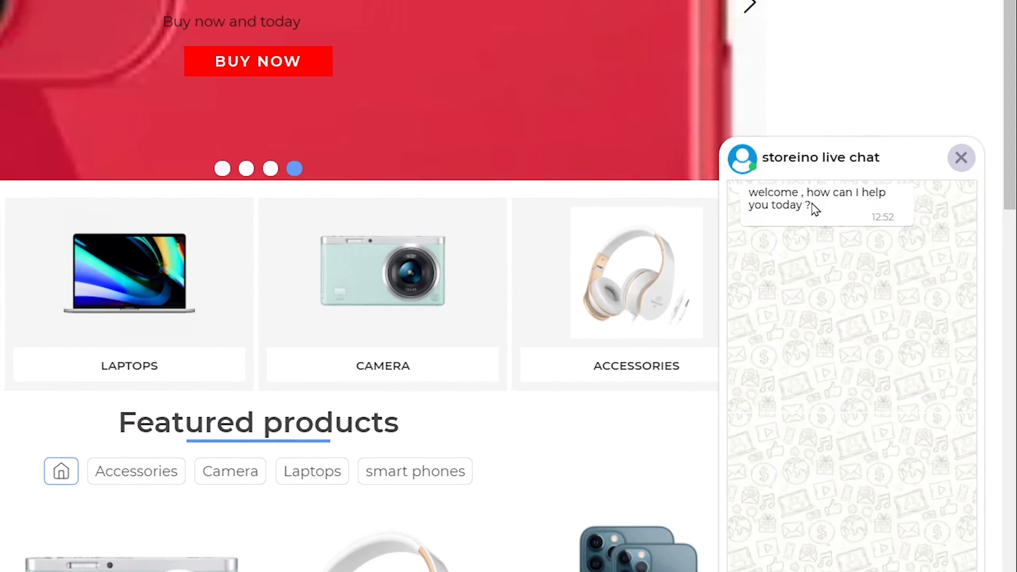
Send 'hi' in the storefront chat and return to the store admin.
left_click_drag(878, 268, 831, 260)
left_click(657, 132)
left_click_drag(654, 122, 735, 142)
left_click(742, 143)
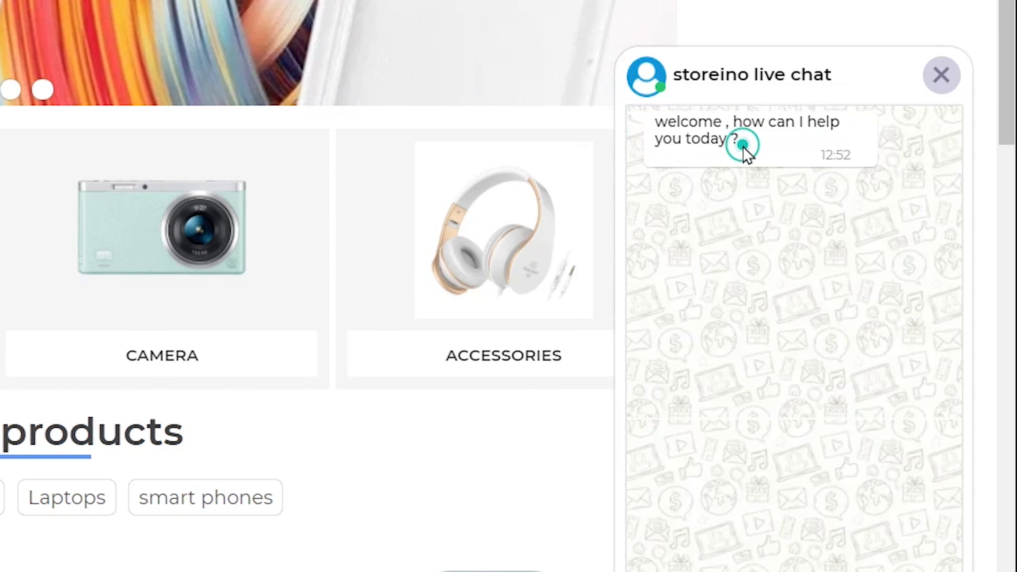
type("hi")
key("Return")
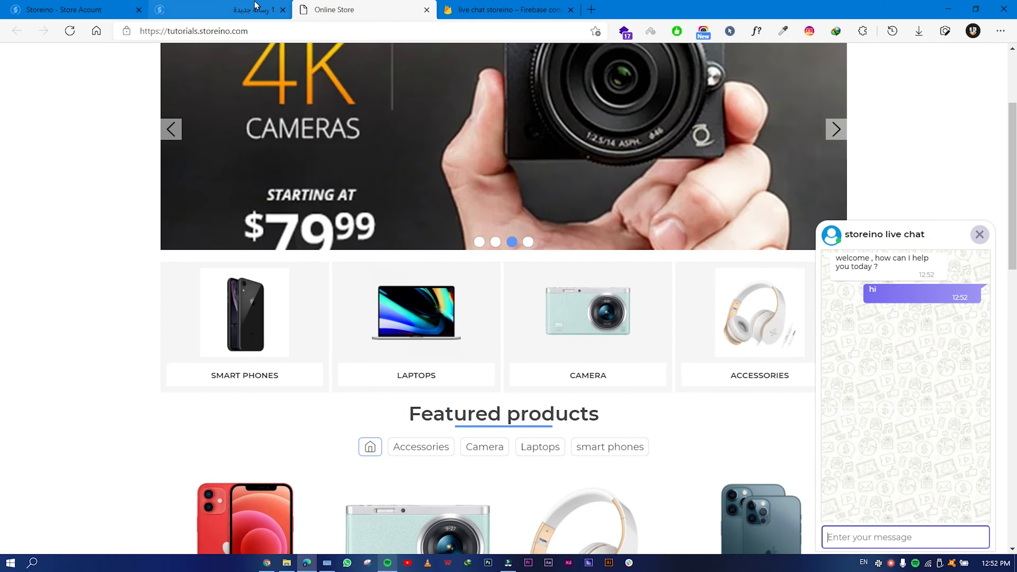
left_click(259, 8)
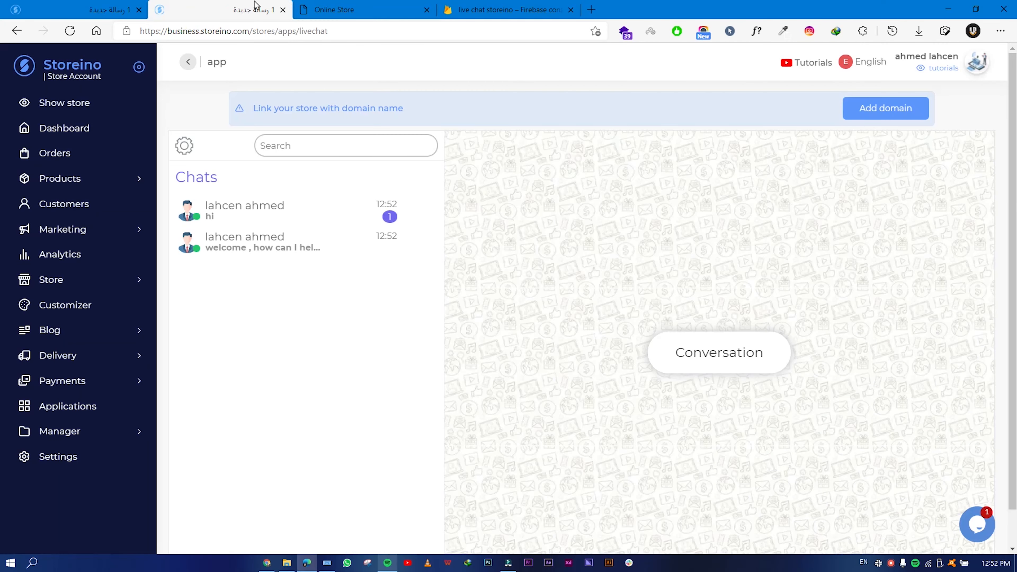
Open the newest chat to view the welcome greeting and the customer's 'hi'.
left_click(260, 219)
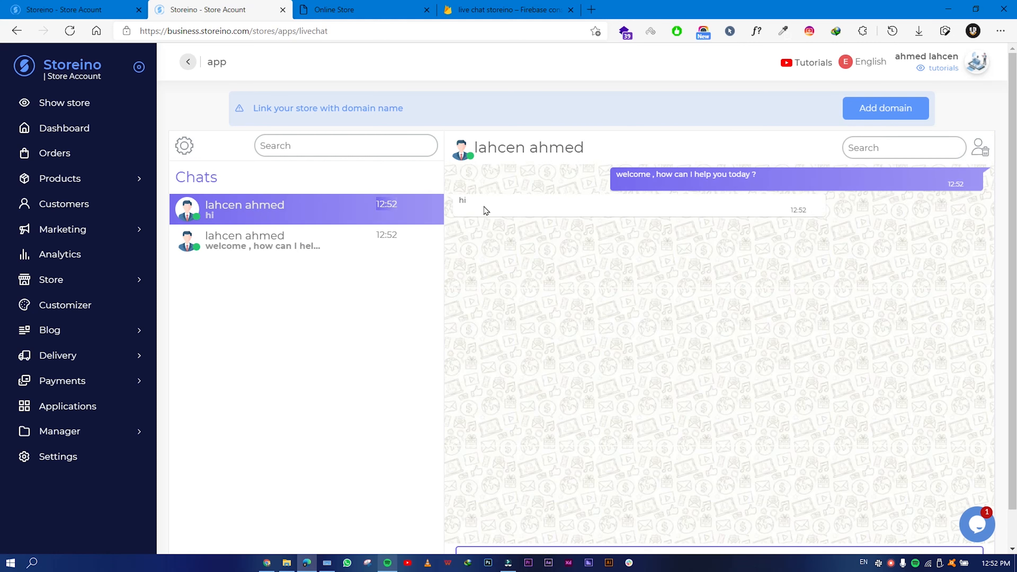
left_click_drag(764, 177, 617, 174)
left_click(584, 251)
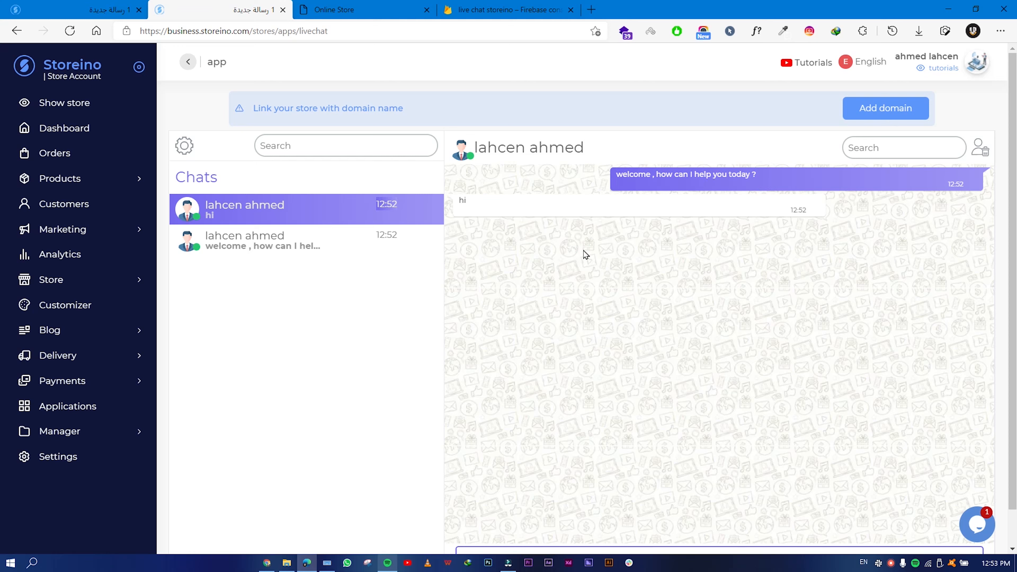